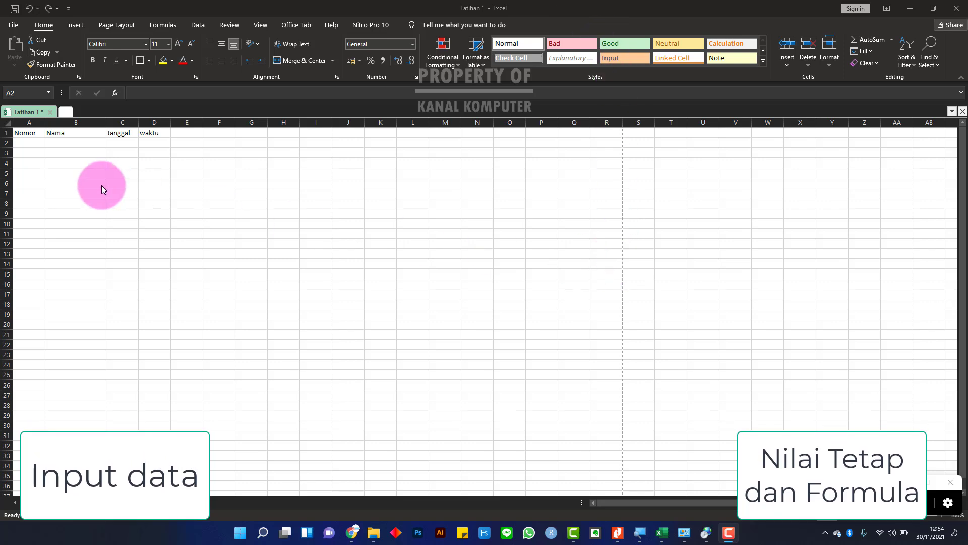
pyautogui.click(64, 134)
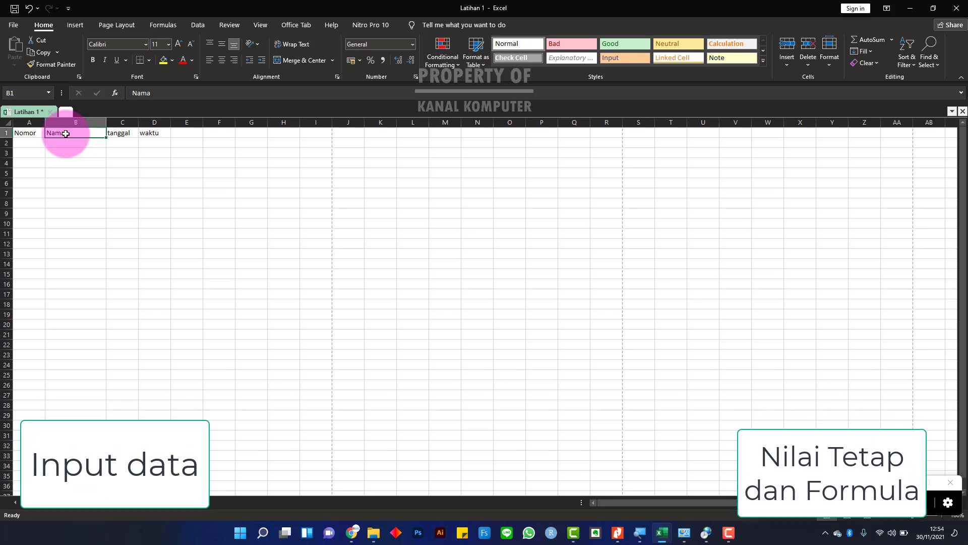
pyautogui.click(121, 133)
pyautogui.click(149, 133)
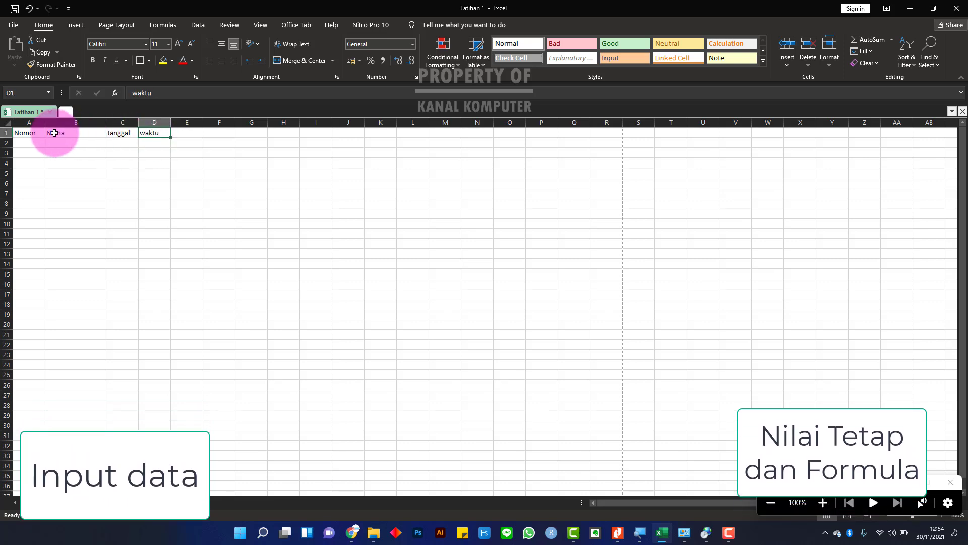
pyautogui.click(54, 133)
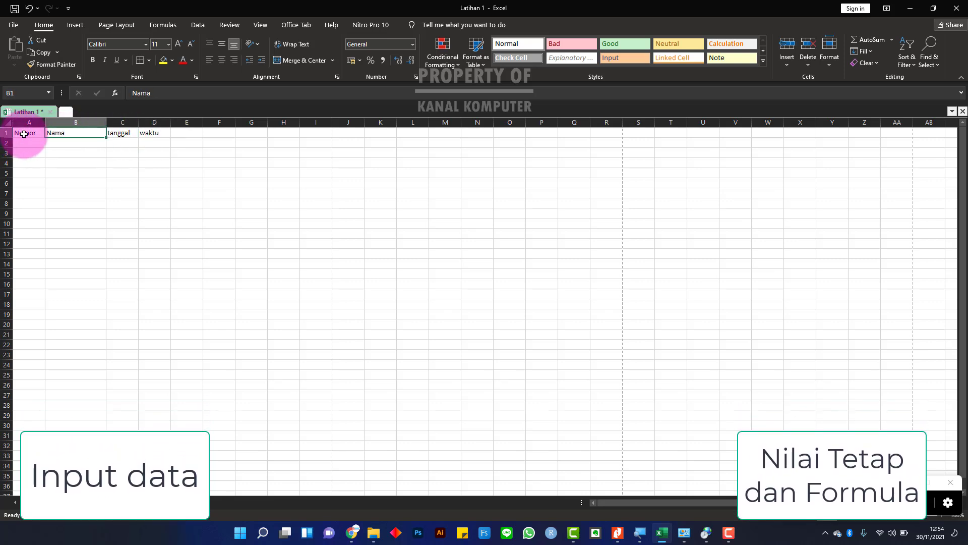
pyautogui.click(24, 134)
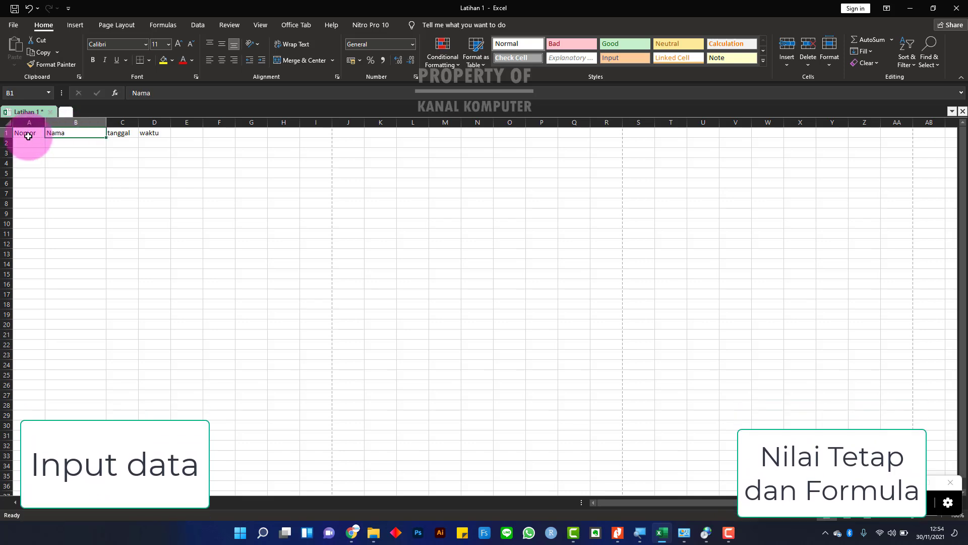
pyautogui.click(65, 141)
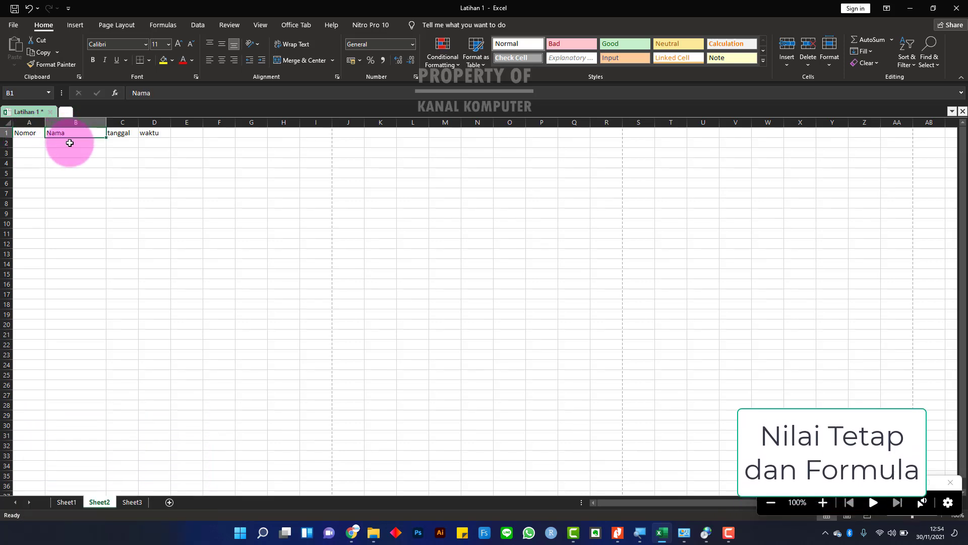
pyautogui.click(29, 133)
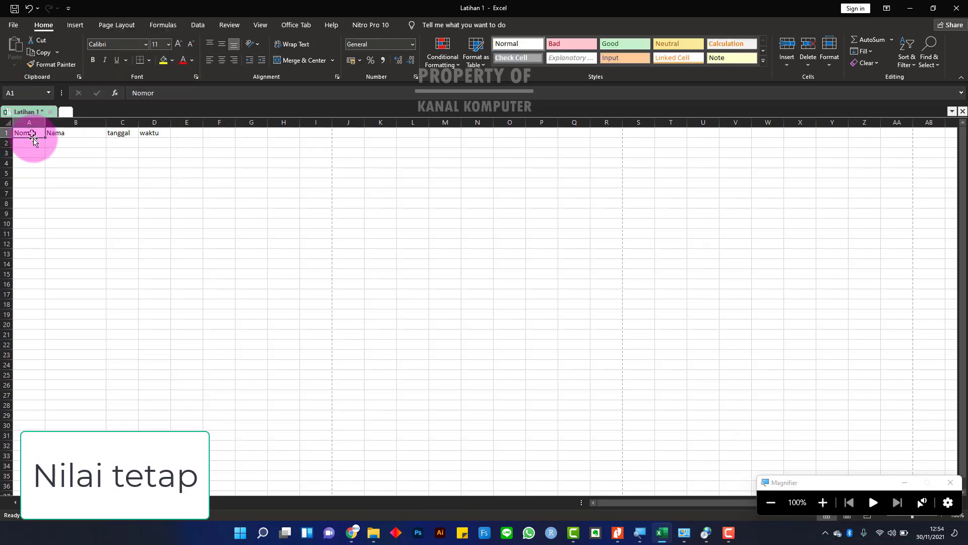
# Step: Number the Nomor column from 1 to 10 in A2:A11 by entering 1 and 2 and extending the series
pyautogui.click(37, 153)
pyautogui.click(32, 143)
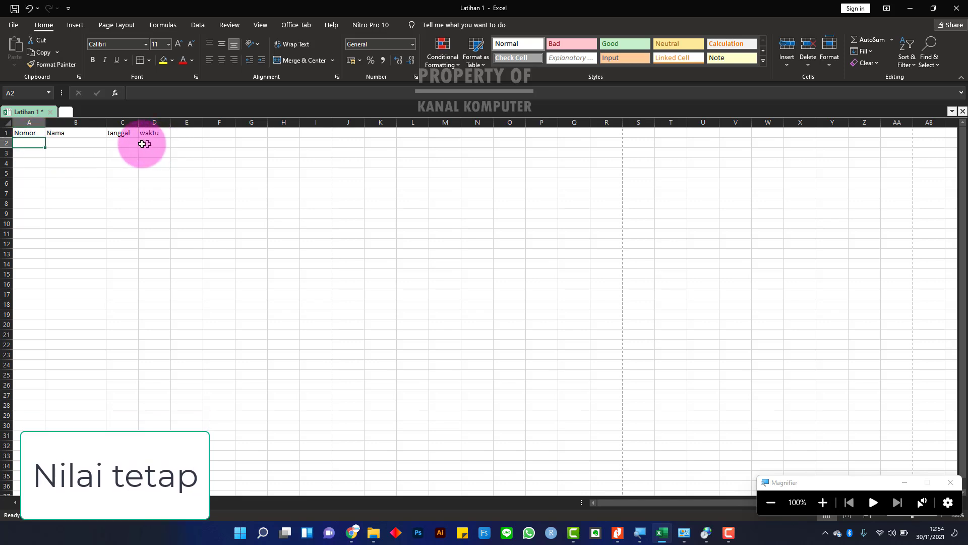
pyautogui.write('1')
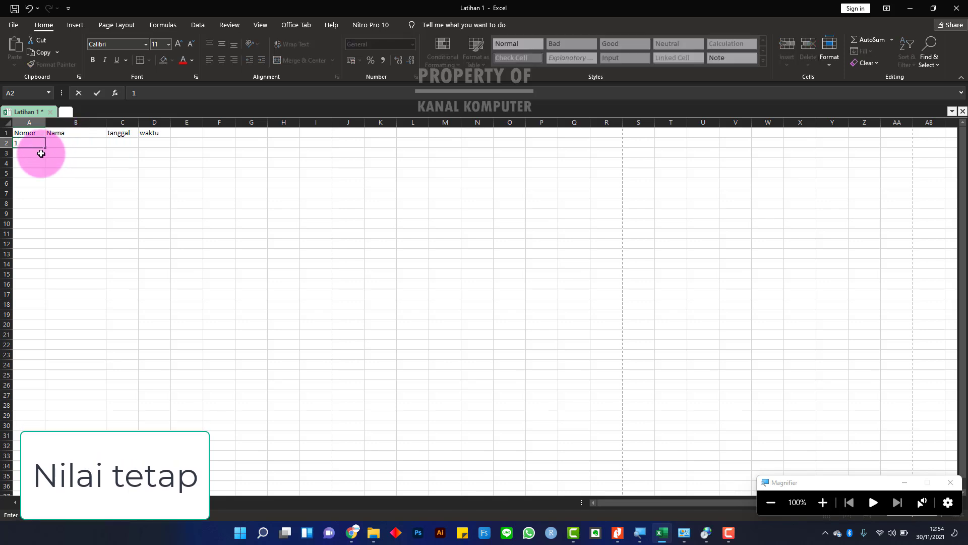
pyautogui.click(38, 152)
pyautogui.write('2')
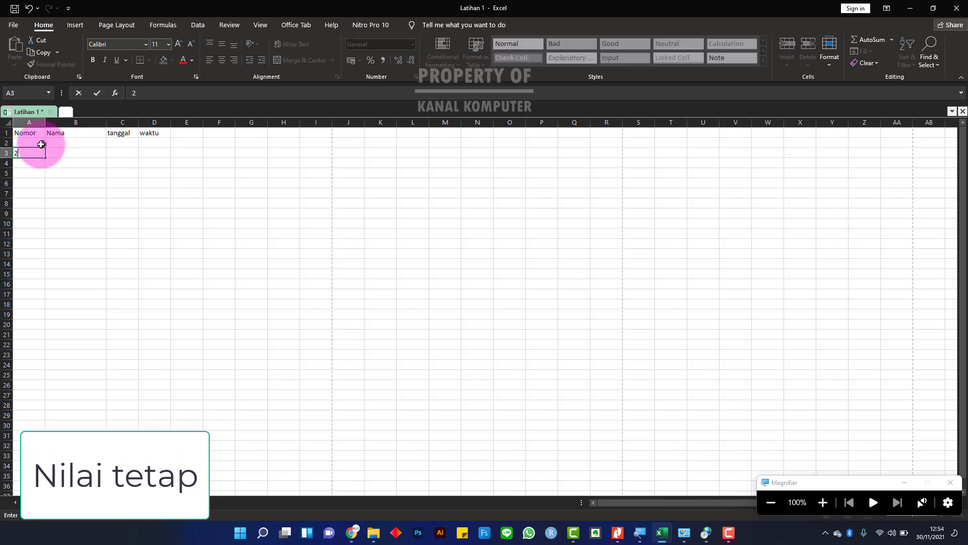
pyautogui.click(38, 143)
pyautogui.moveTo(38, 143); pyautogui.dragTo(46, 235)
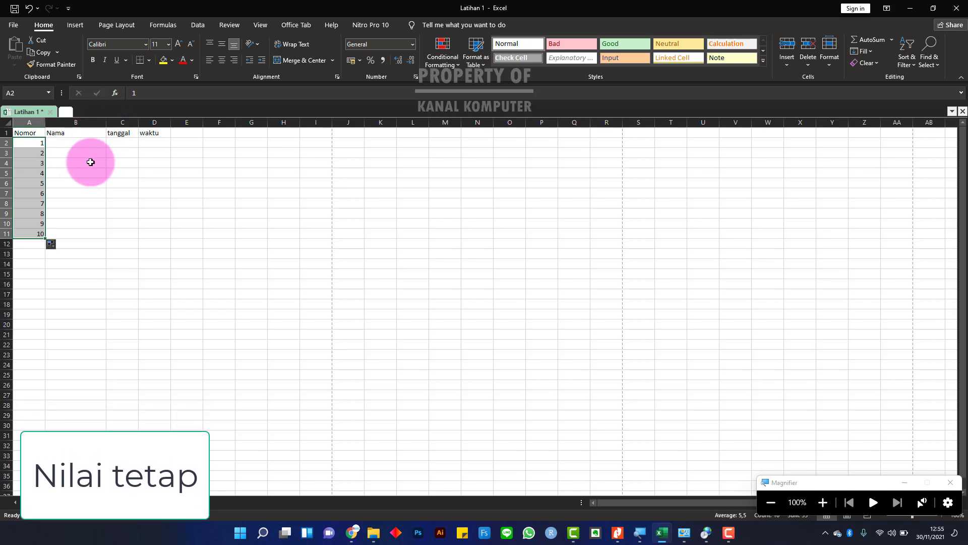
# Step: Enter a person's first name in each of cells B2 to B5 of the Nama column
pyautogui.click(91, 144)
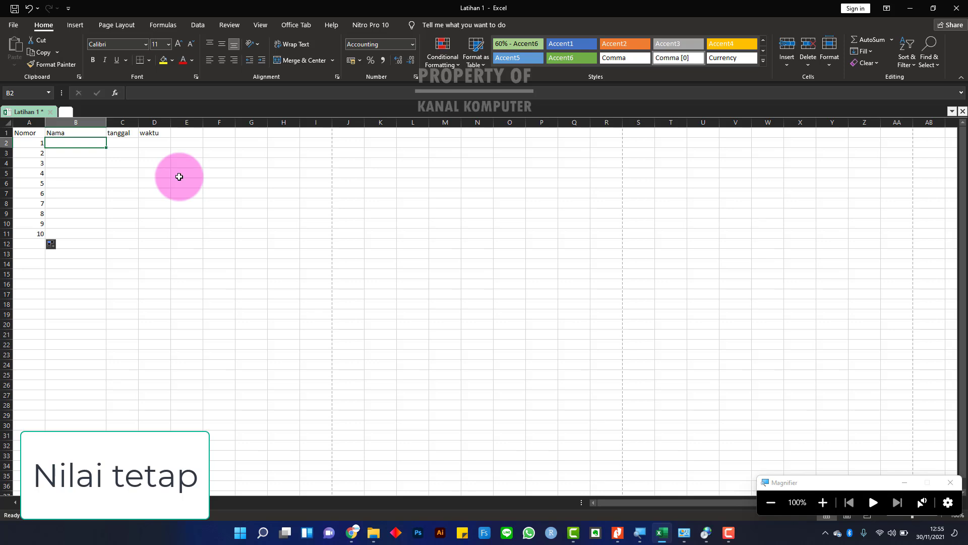
pyautogui.click(85, 131)
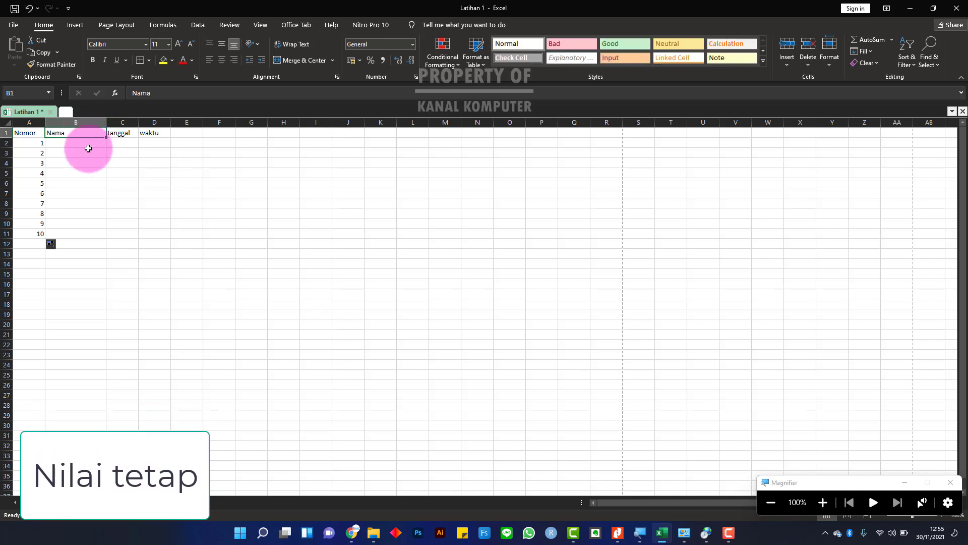
pyautogui.click(87, 147)
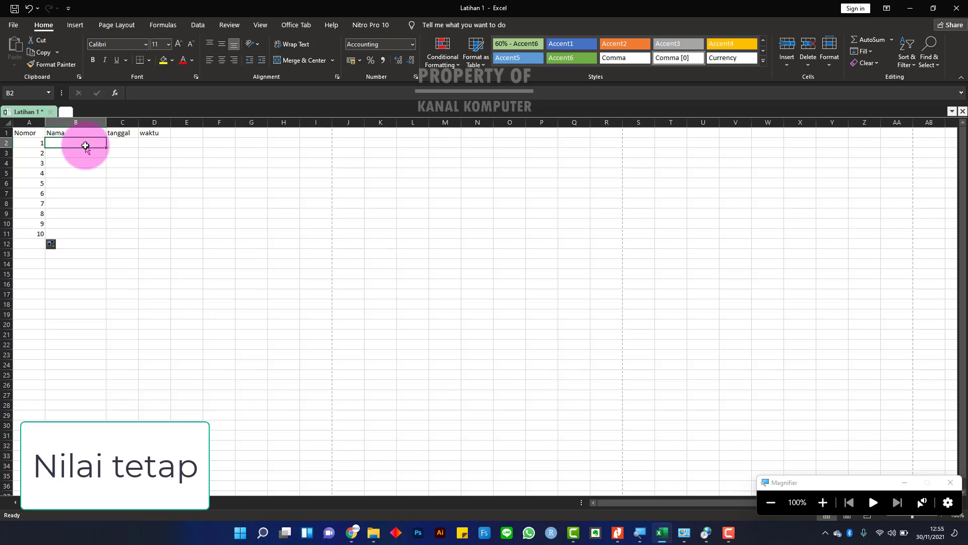
pyautogui.write('A')
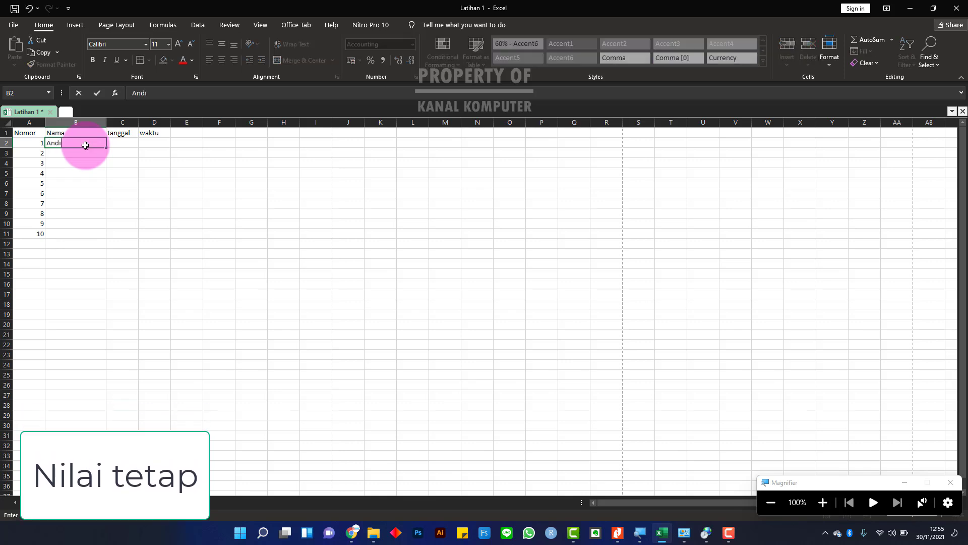
pyautogui.write('ndi')
pyautogui.click(77, 153)
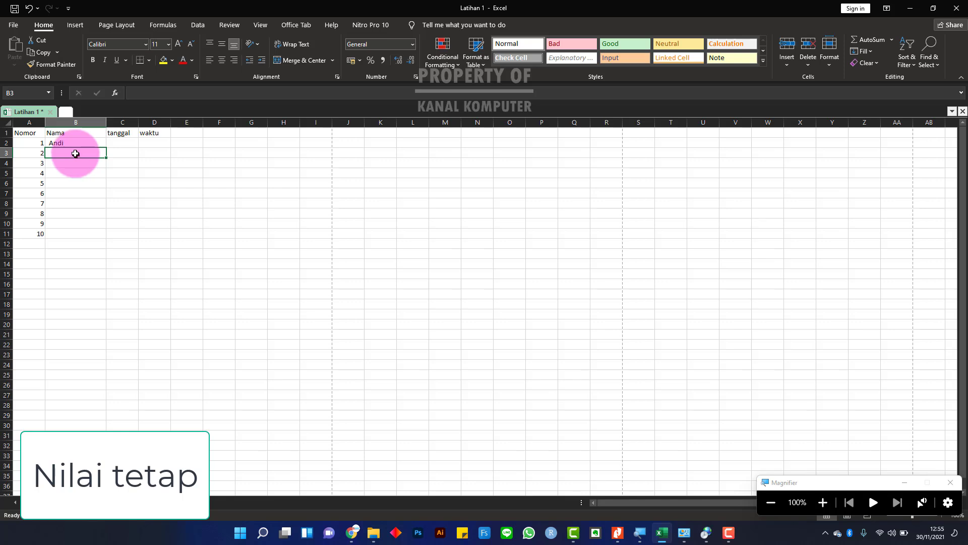
pyautogui.write('ana')
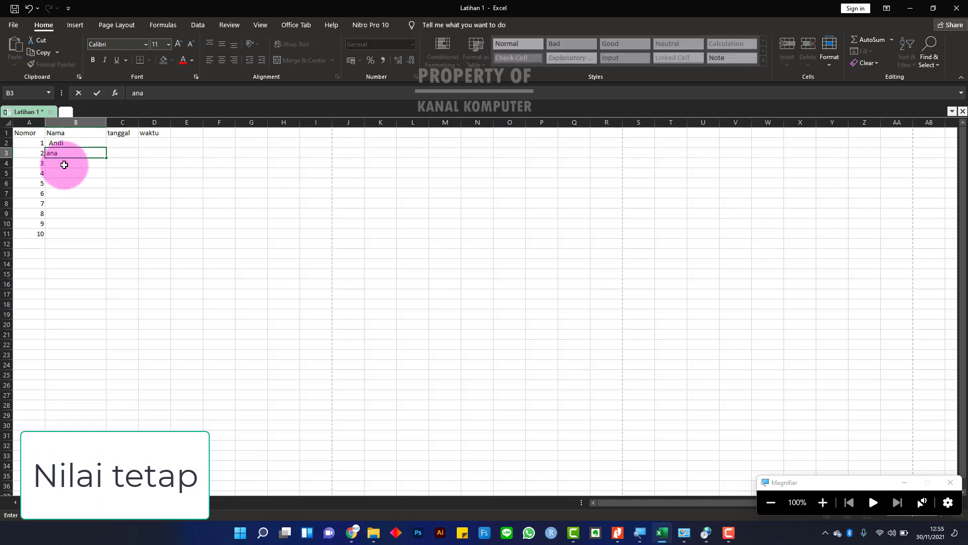
pyautogui.click(64, 164)
pyautogui.write('nina')
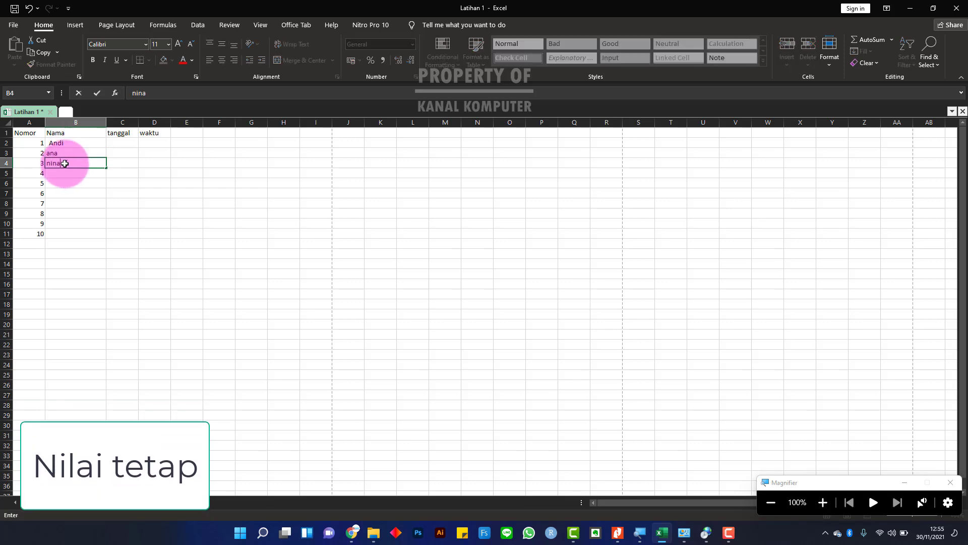
pyautogui.click(65, 173)
pyautogui.write('al')
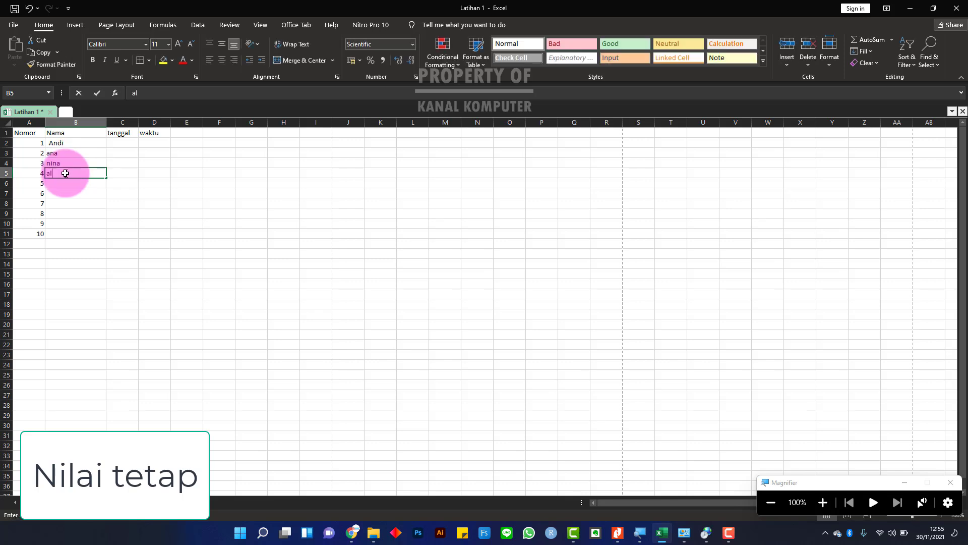
pyautogui.write('fa')
# Step: Fill the remaining Nama cells, B6 to B11, with one person's first name each
pyautogui.click(65, 186)
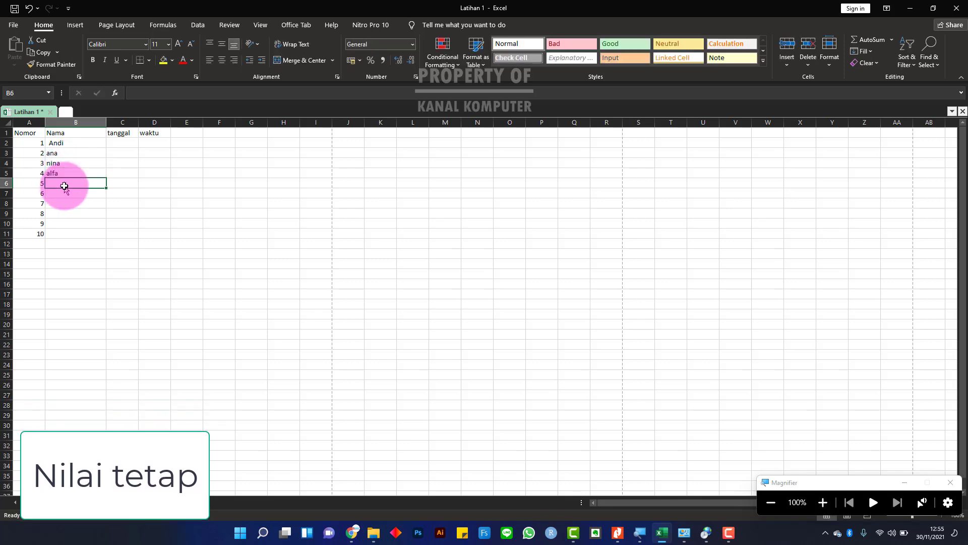
pyautogui.write('andre')
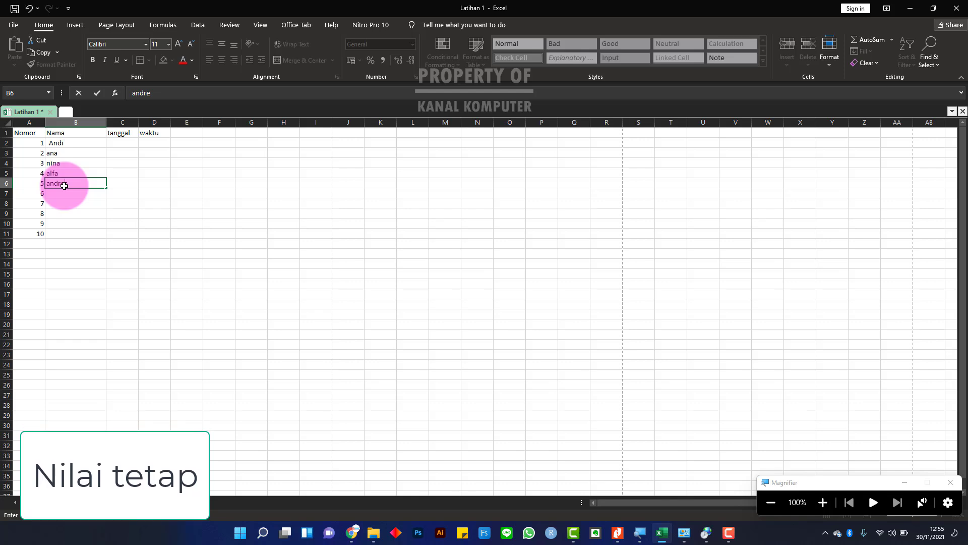
pyautogui.click(65, 191)
pyautogui.write('lauren')
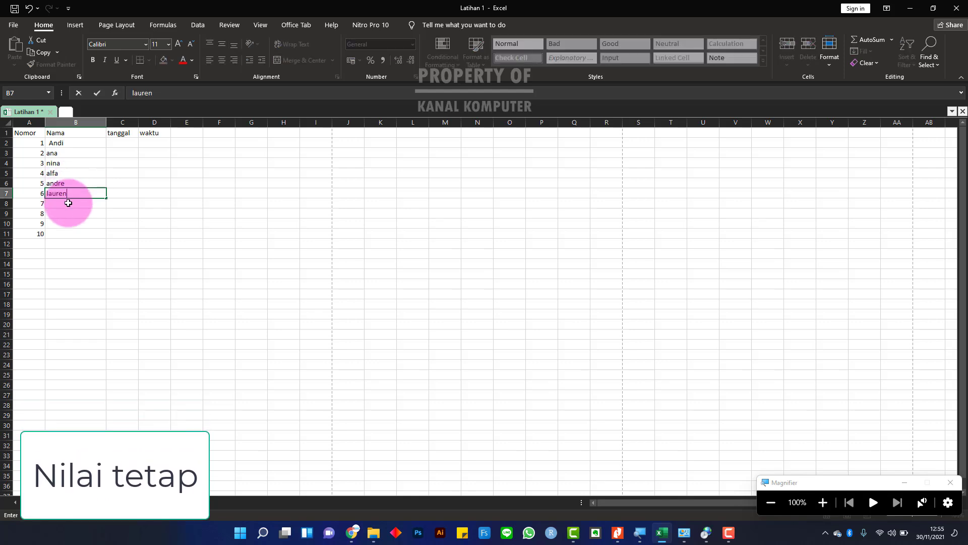
pyautogui.click(69, 203)
pyautogui.write('lina')
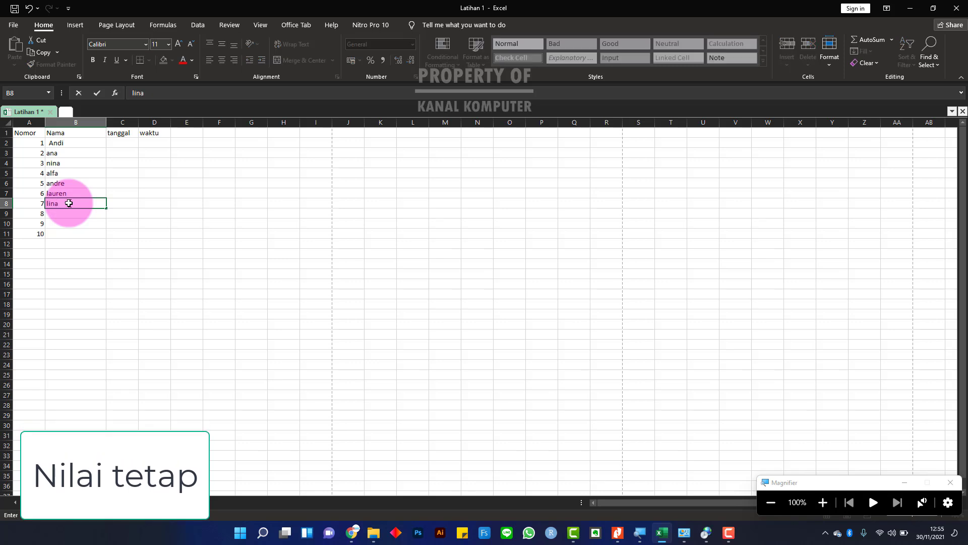
pyautogui.click(65, 213)
pyautogui.write('salsa')
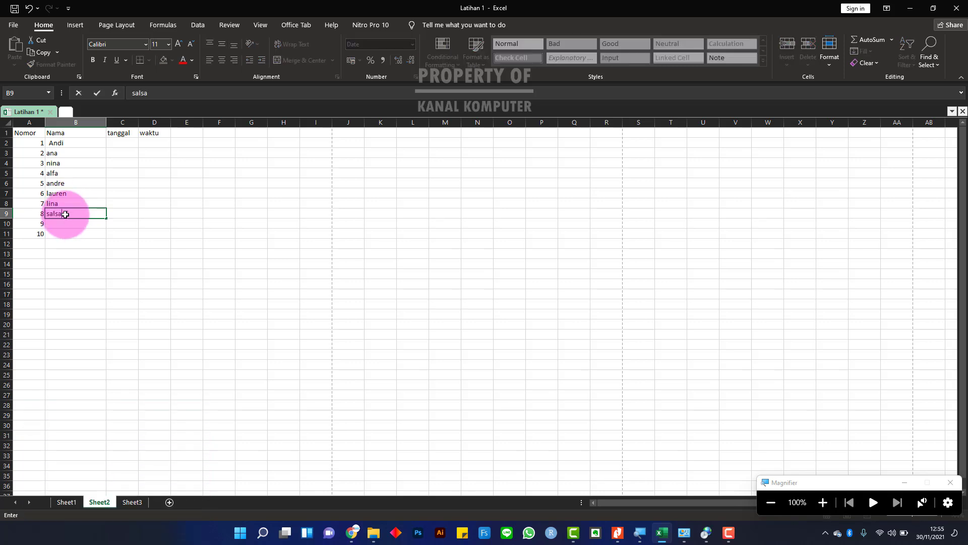
pyautogui.click(66, 224)
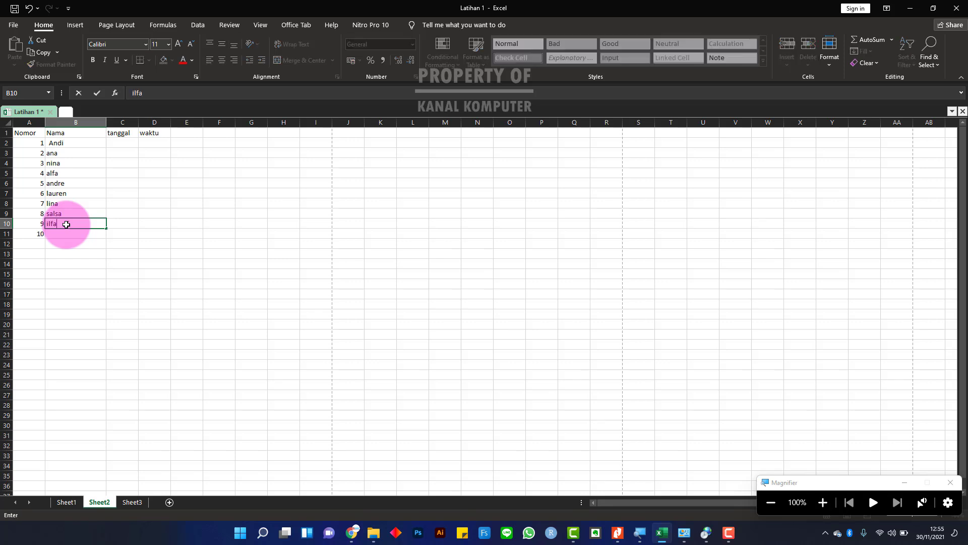
pyautogui.click(64, 233)
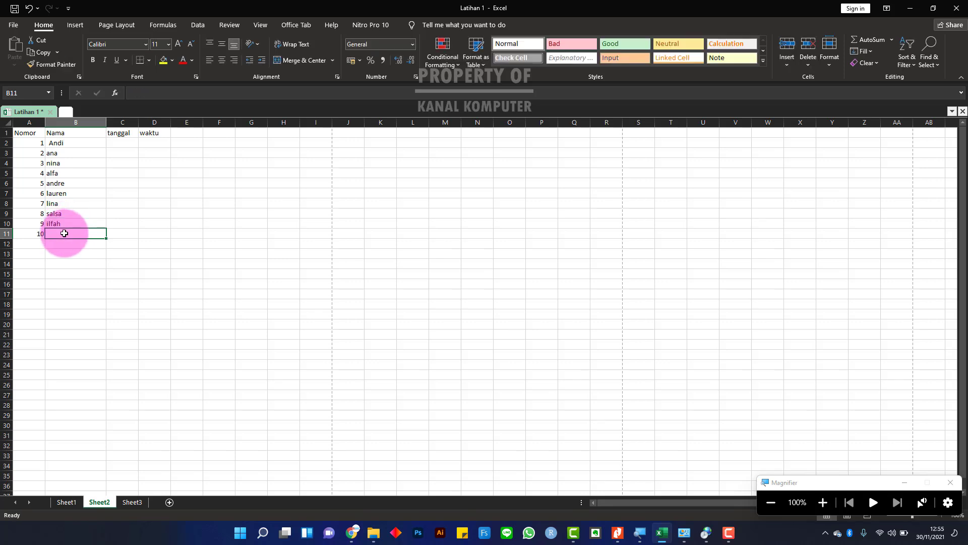
pyautogui.write('hanifa')
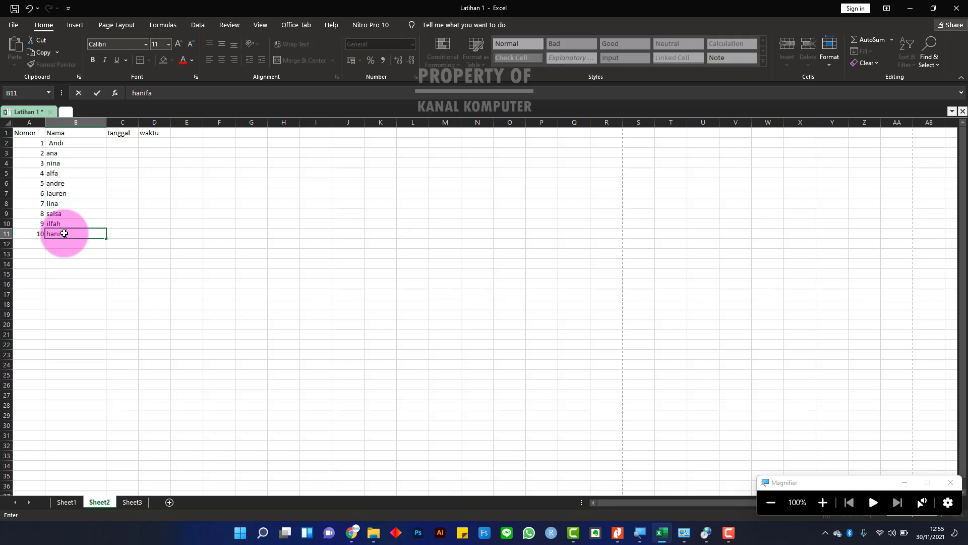
# Step: Enter the date 5/10 in cell C2 of the tanggal column and check the full date stored there
pyautogui.click(115, 144)
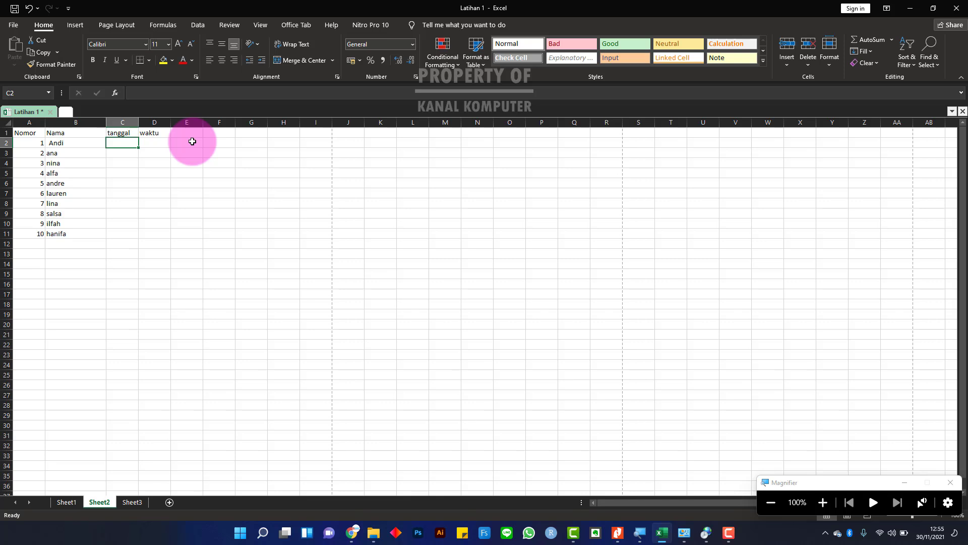
pyautogui.write('5/10')
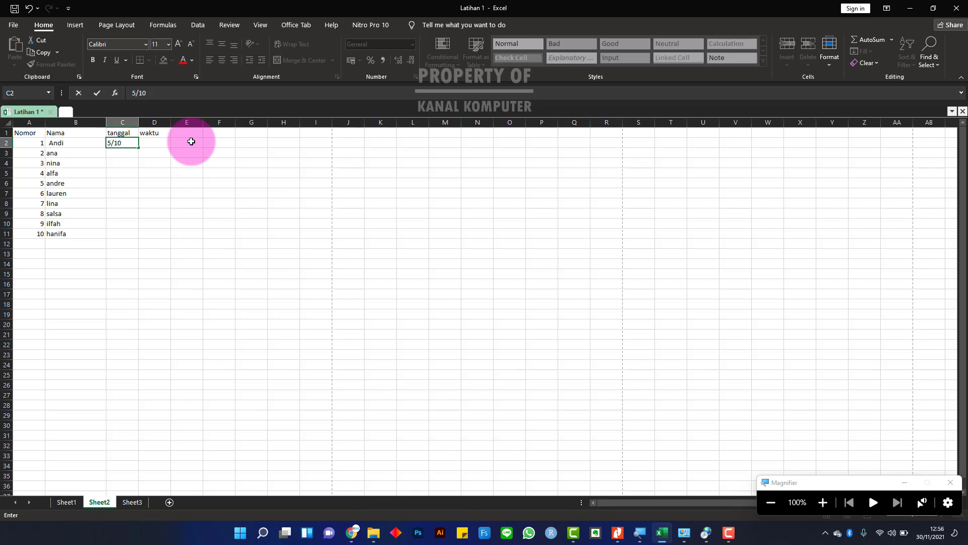
pyautogui.press('Return')
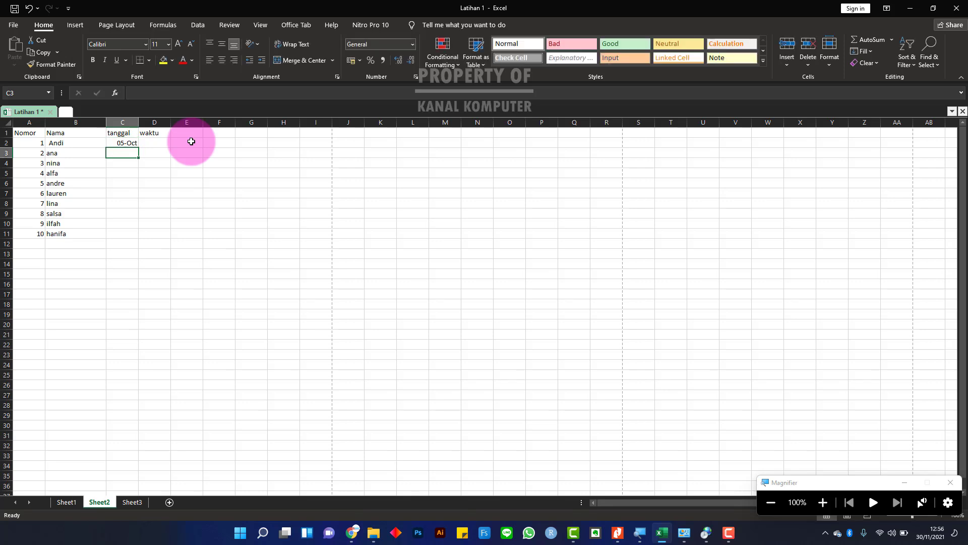
pyautogui.click(129, 141)
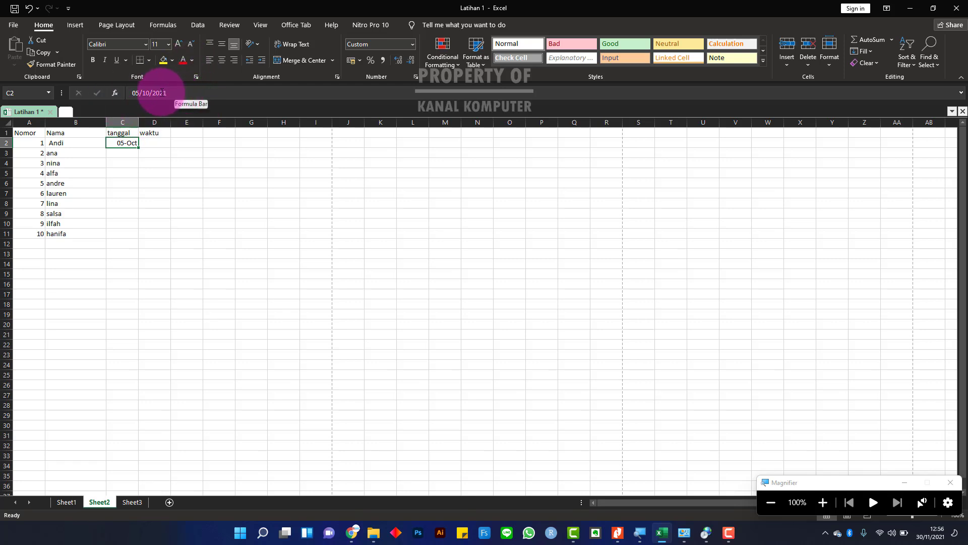
pyautogui.click(170, 93)
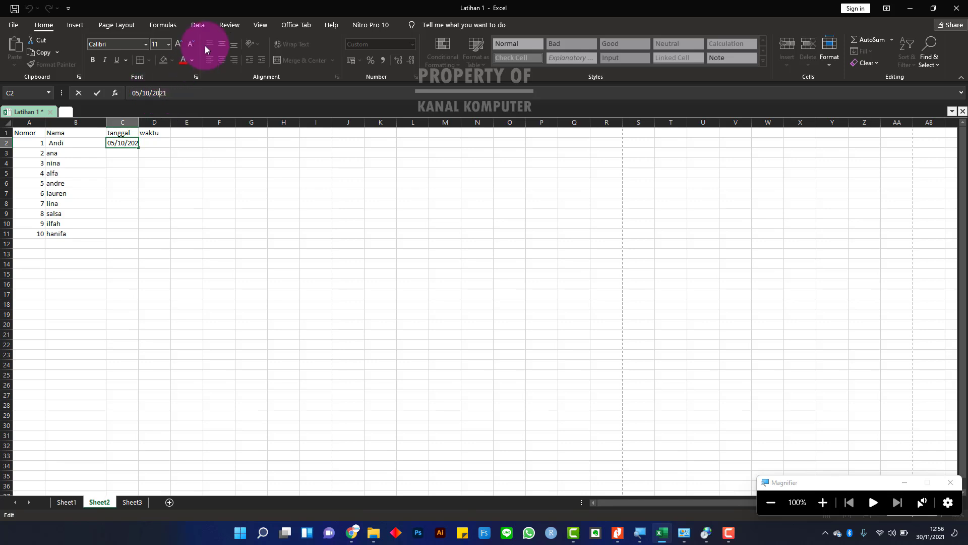
pyautogui.click(179, 144)
pyautogui.click(132, 145)
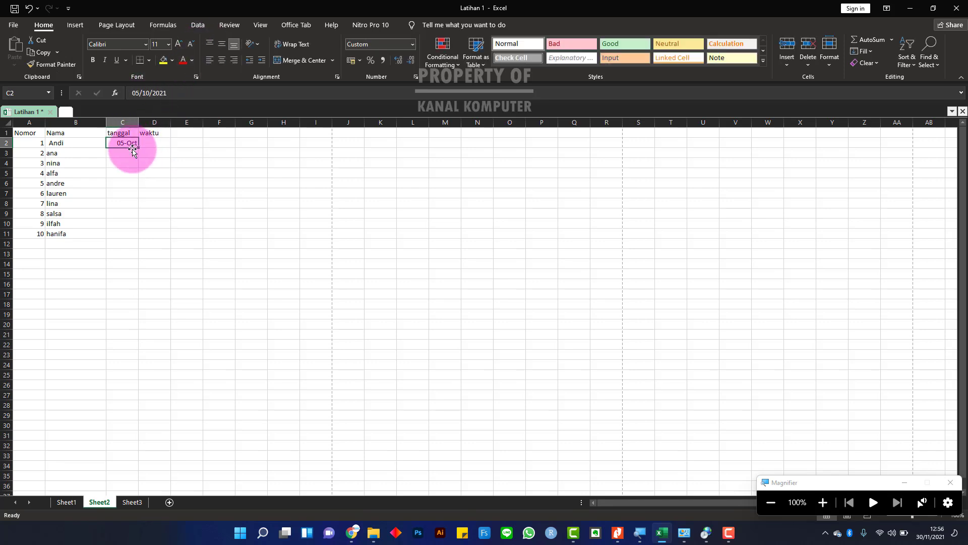
# Step: Enter the full date 7/11/1997 in cell C3 of the tanggal column
pyautogui.click(129, 151)
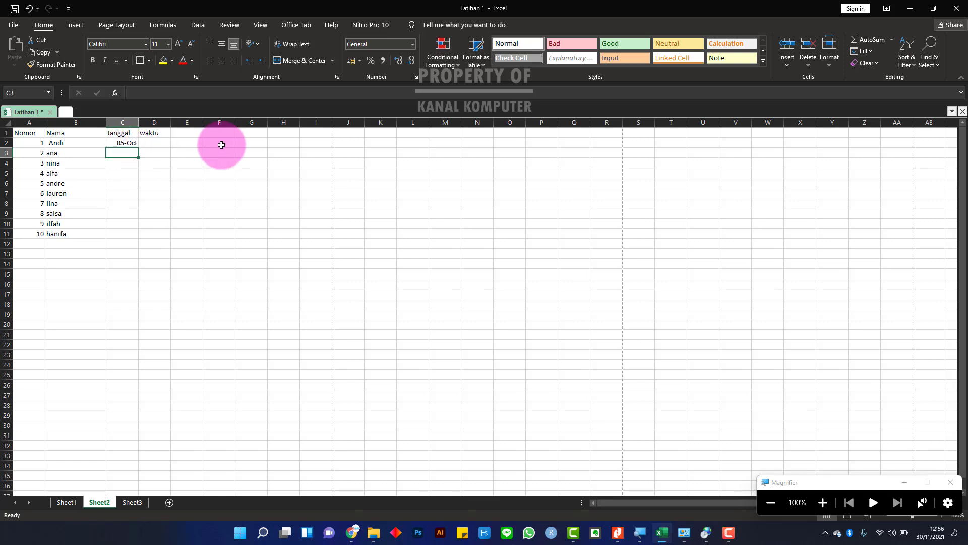
pyautogui.write('7/11/1997')
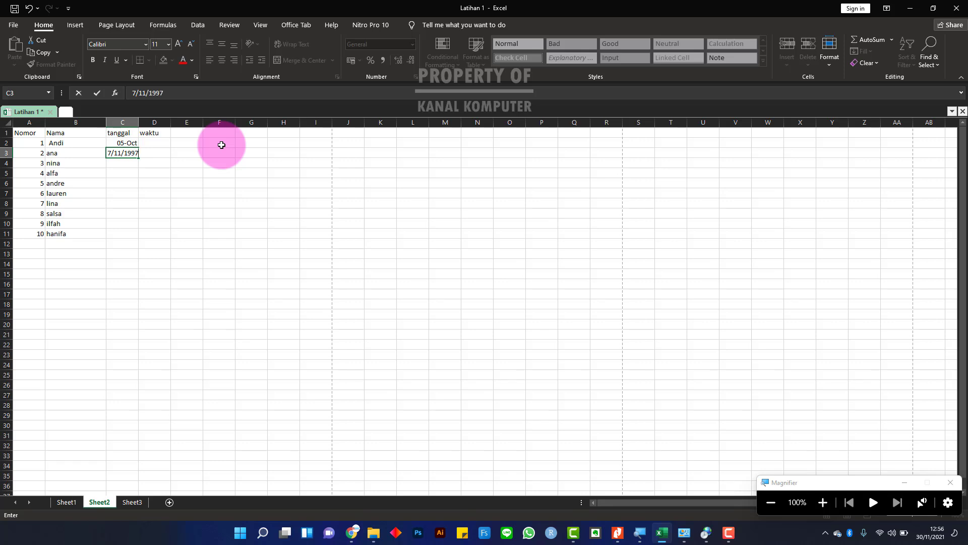
pyautogui.press('Return')
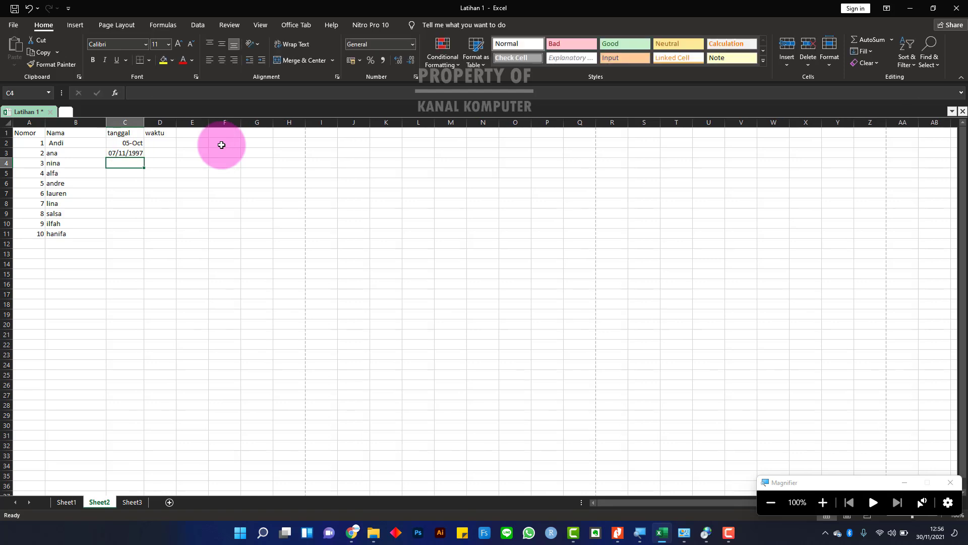
# Step: Compare the dates stored in C2 and C3, then show the date in C3 in the Long Date format
pyautogui.click(133, 152)
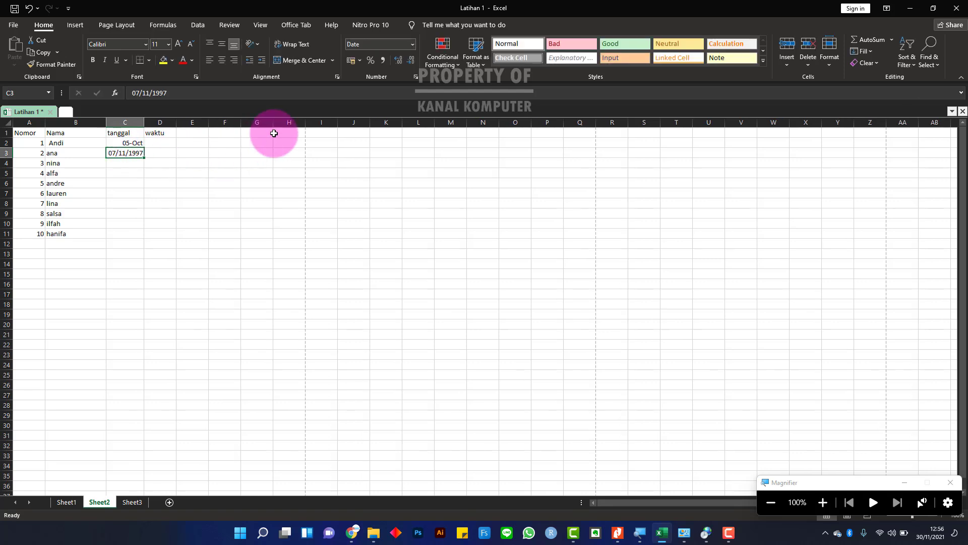
pyautogui.click(132, 144)
pyautogui.click(134, 152)
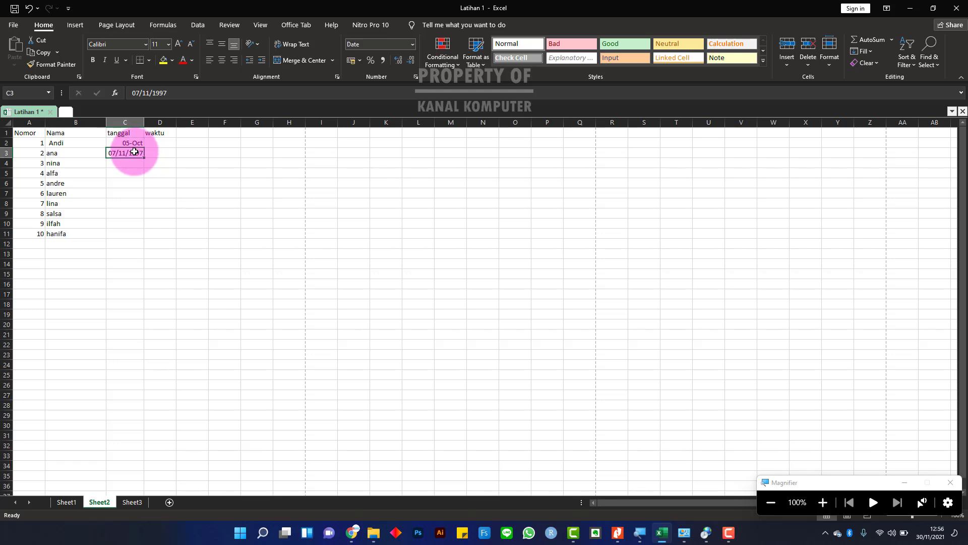
pyautogui.click(126, 143)
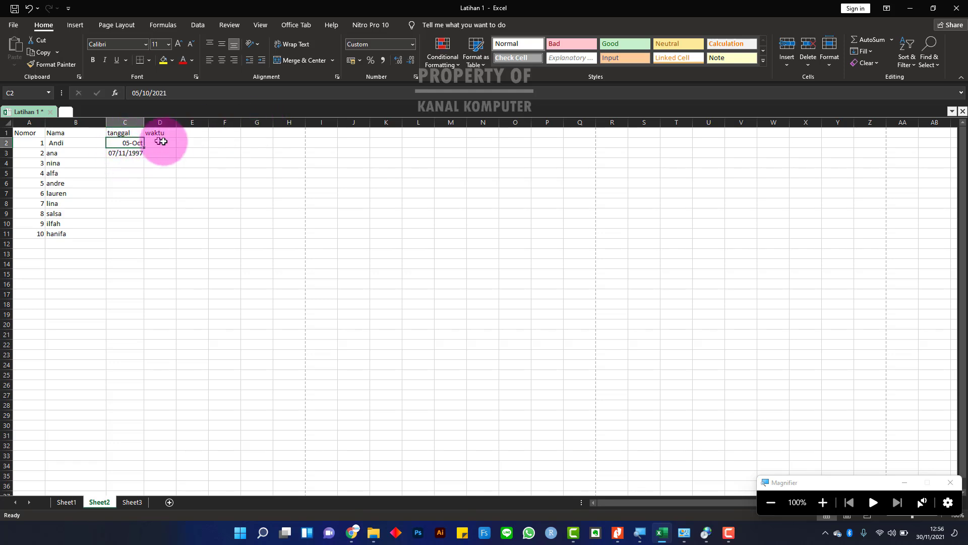
pyautogui.click(126, 152)
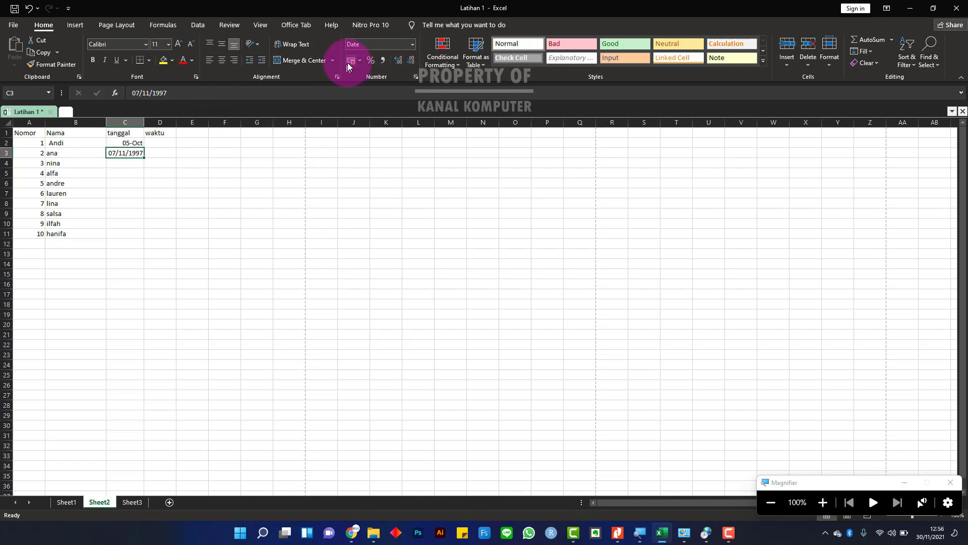
pyautogui.click(411, 44)
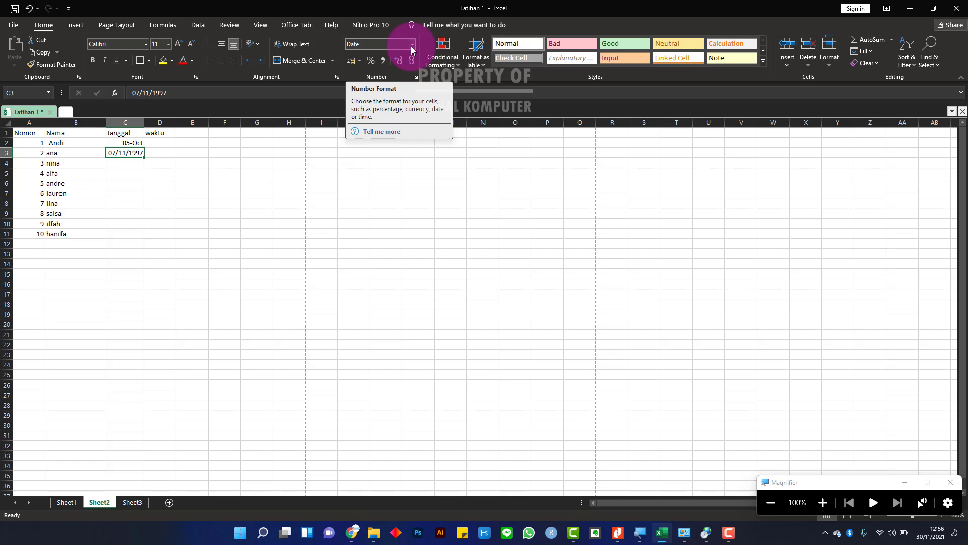
pyautogui.click(412, 45)
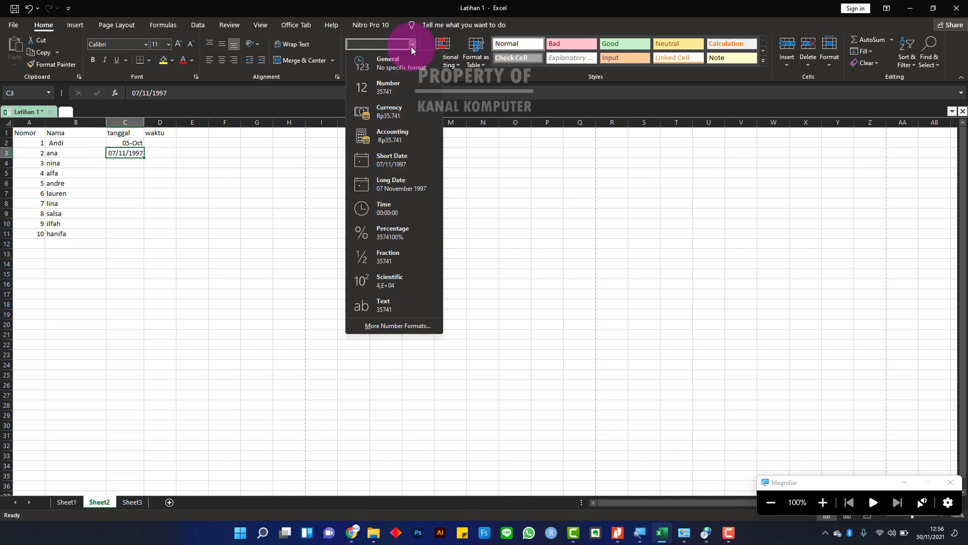
pyautogui.click(405, 185)
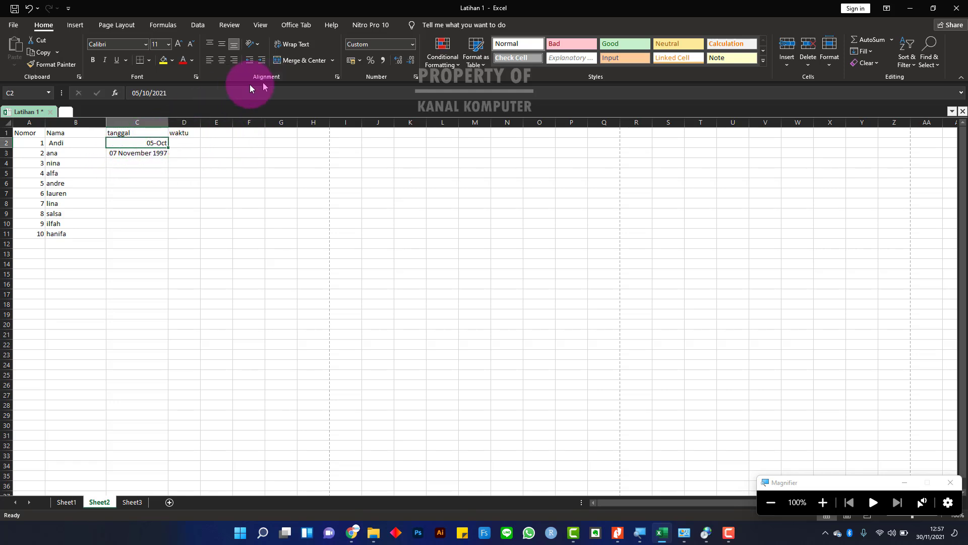
# Step: Apply the Long Date format to cell C2 and compare it with the date in C3
pyautogui.click(412, 44)
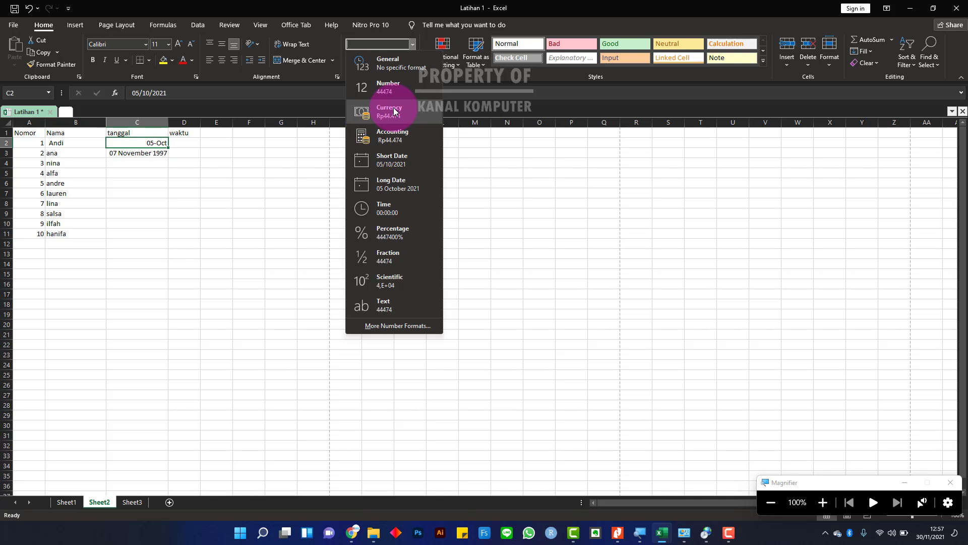
pyautogui.click(399, 184)
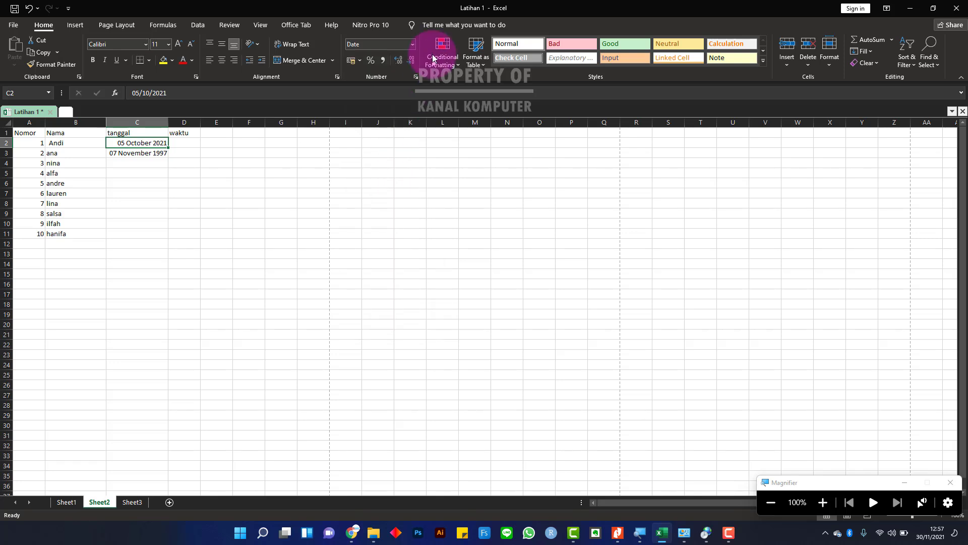
pyautogui.click(214, 143)
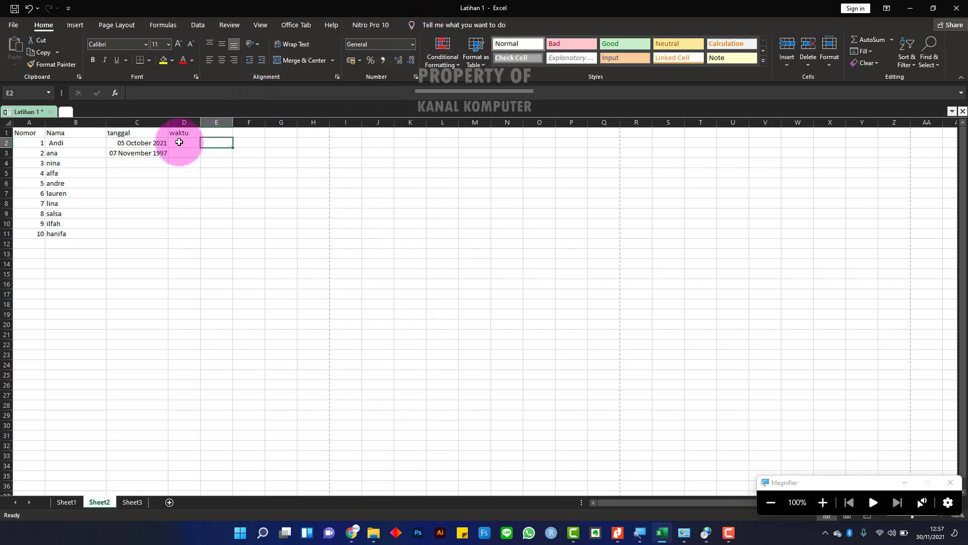
pyautogui.click(139, 144)
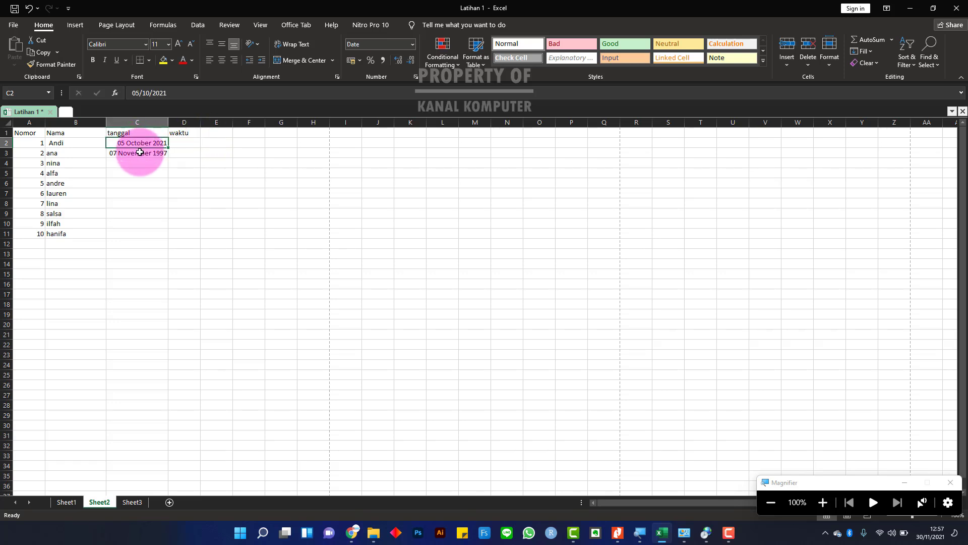
pyautogui.click(139, 143)
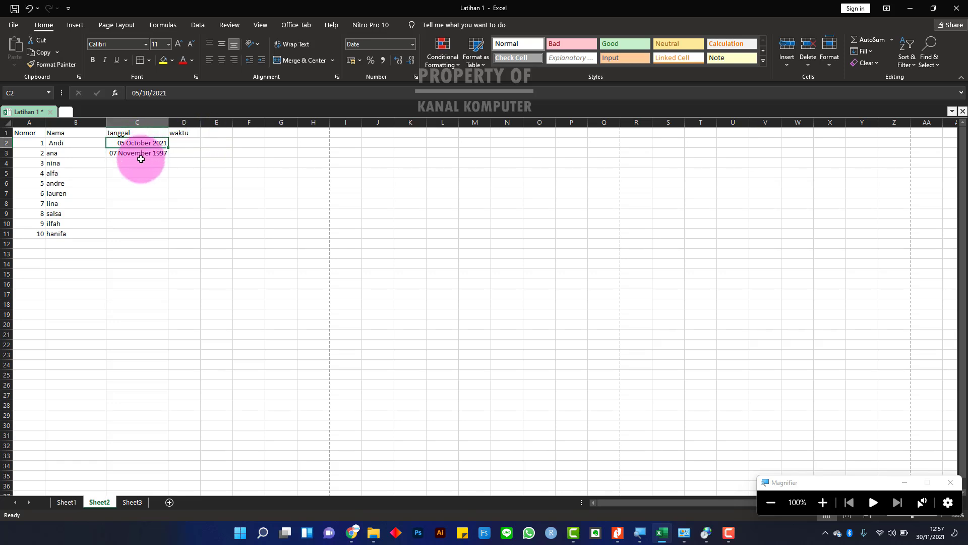
pyautogui.click(139, 163)
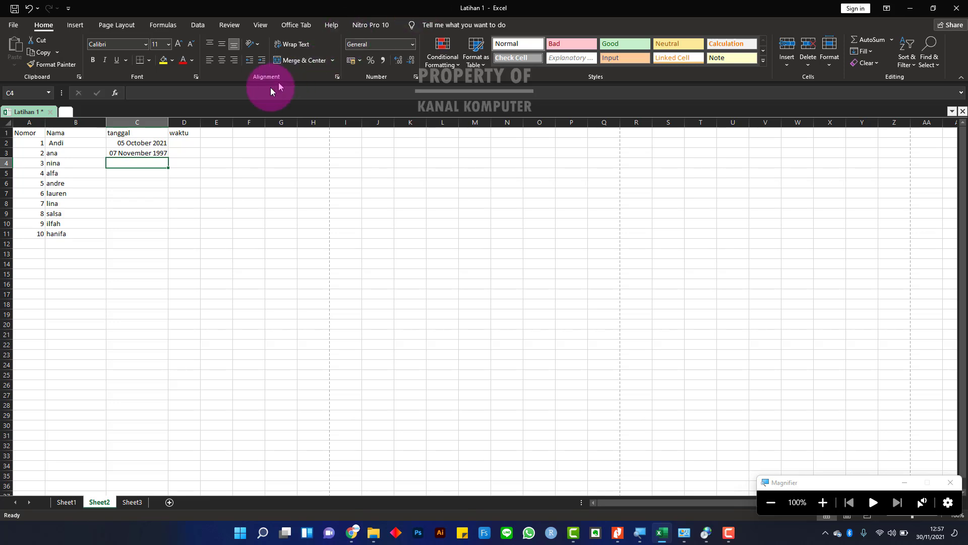
# Step: Enter the time 07:30 in cell D2 of the waktu column and format it as Time
pyautogui.click(184, 143)
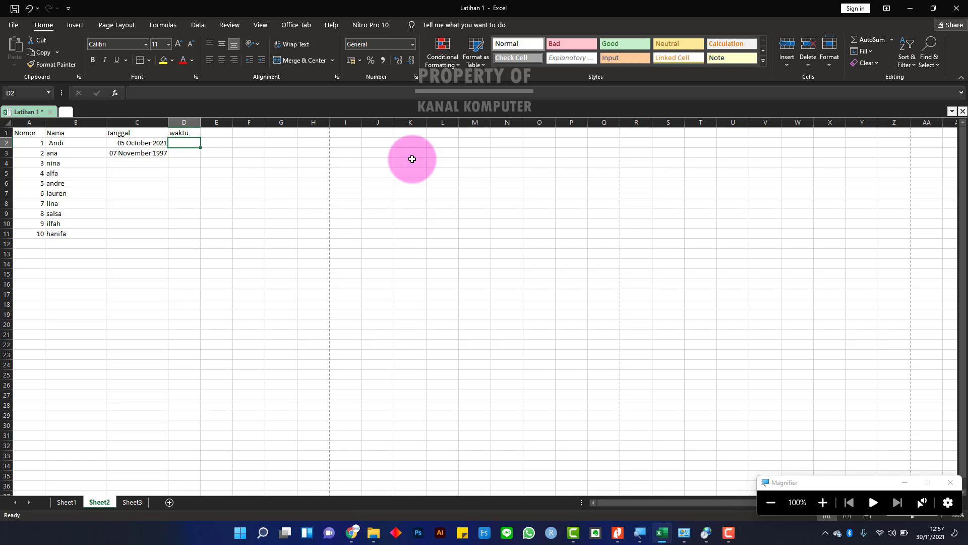
pyautogui.write('07:30')
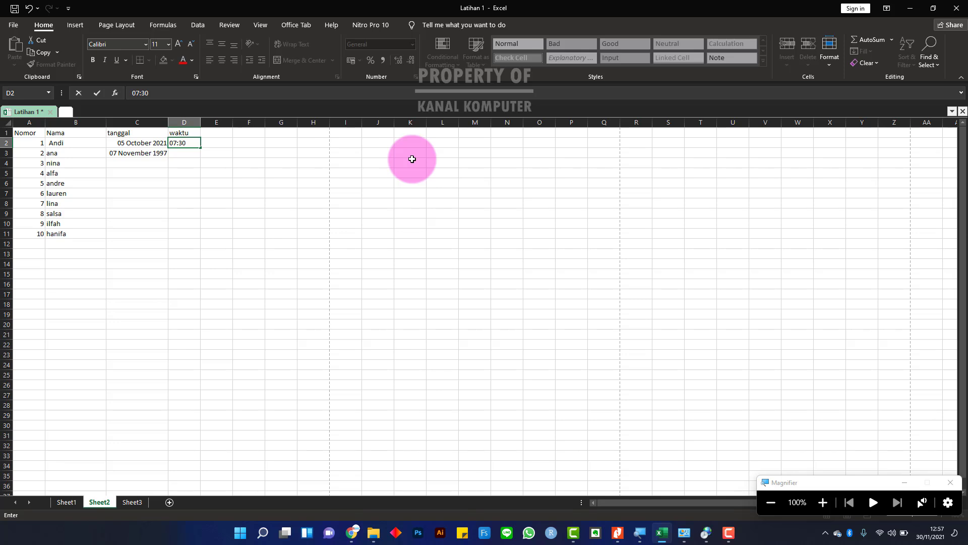
pyautogui.press('Return')
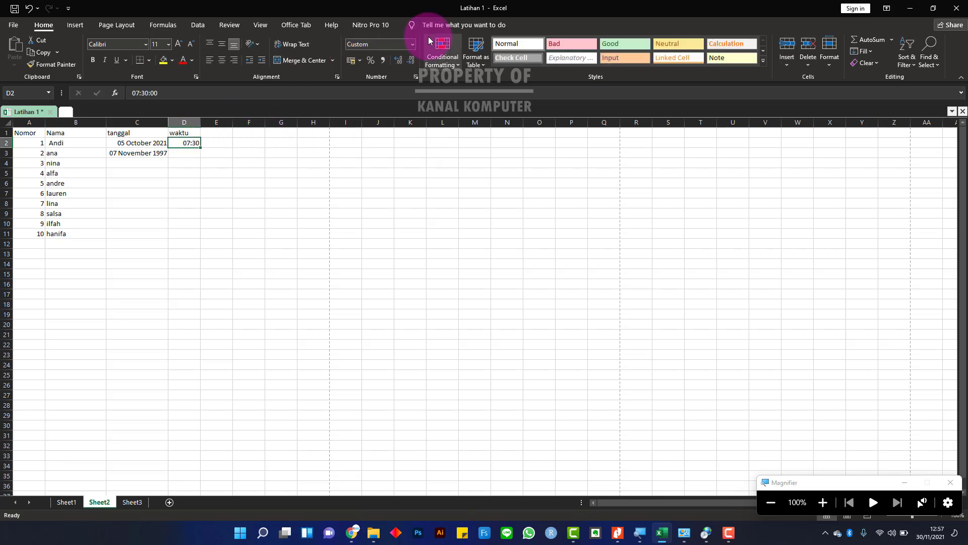
pyautogui.click(414, 44)
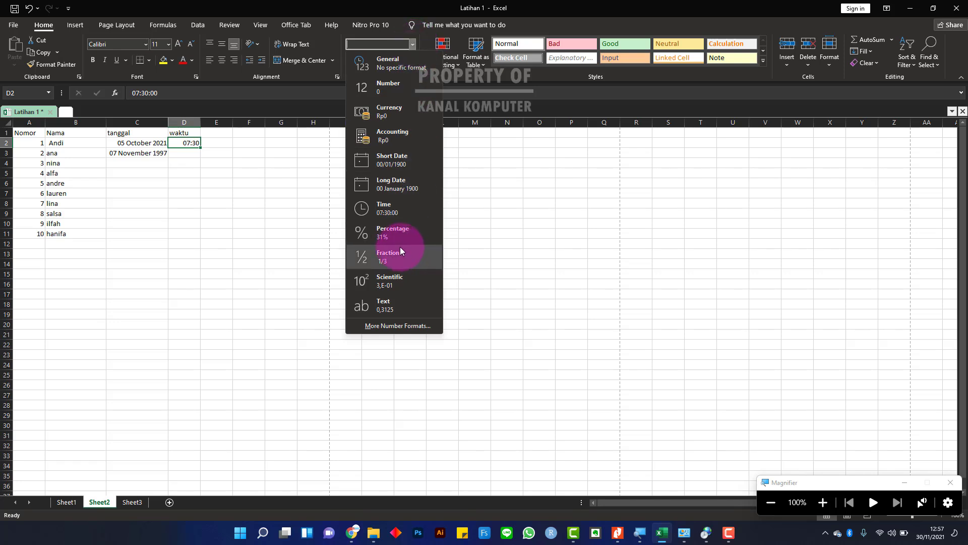
pyautogui.click(398, 213)
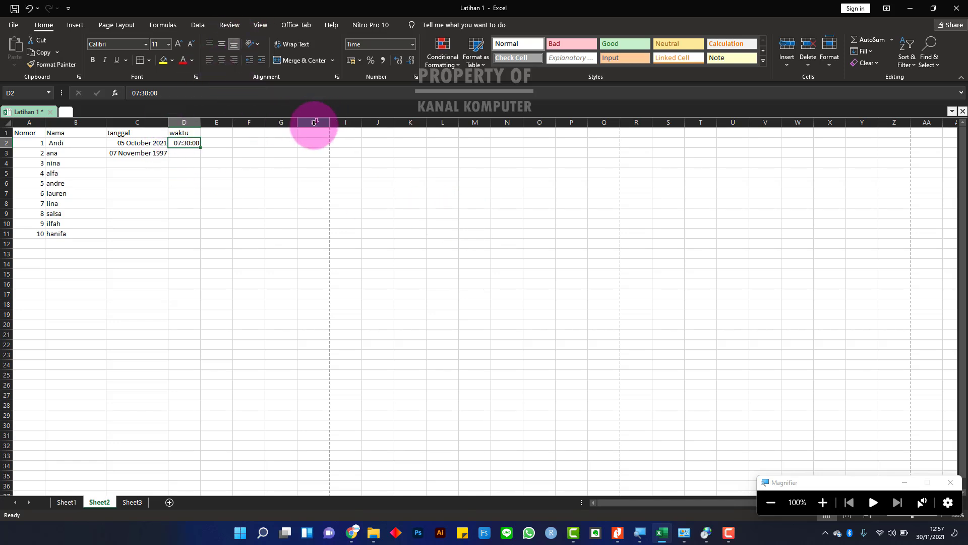
pyautogui.click(214, 154)
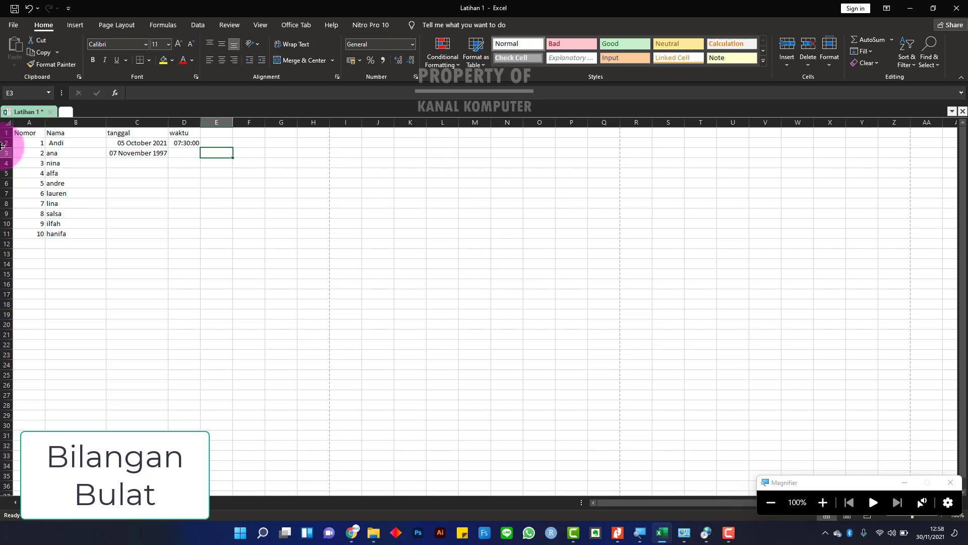
# Step: Enter the whole numbers 1, 100 and 12 in cells B17 to B19
pyautogui.click(76, 293)
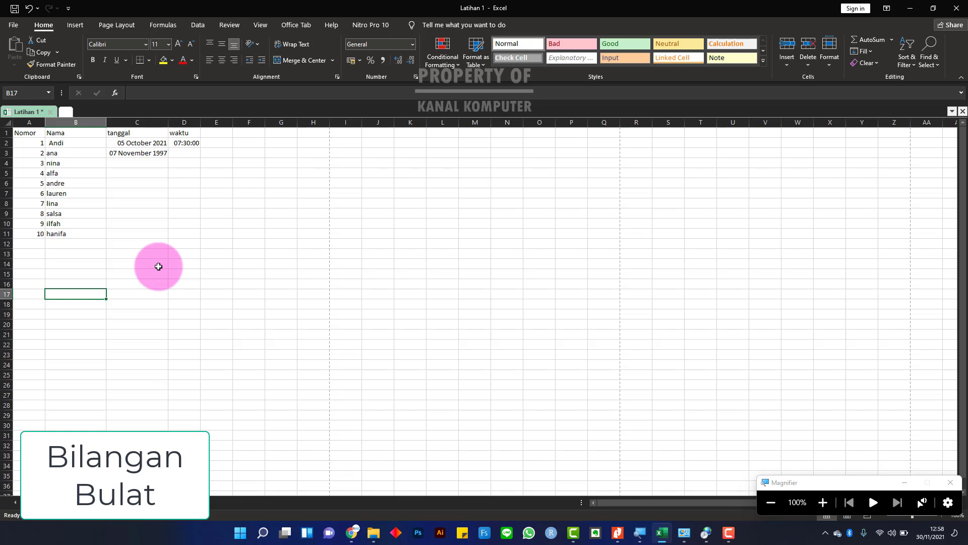
pyautogui.write('1')
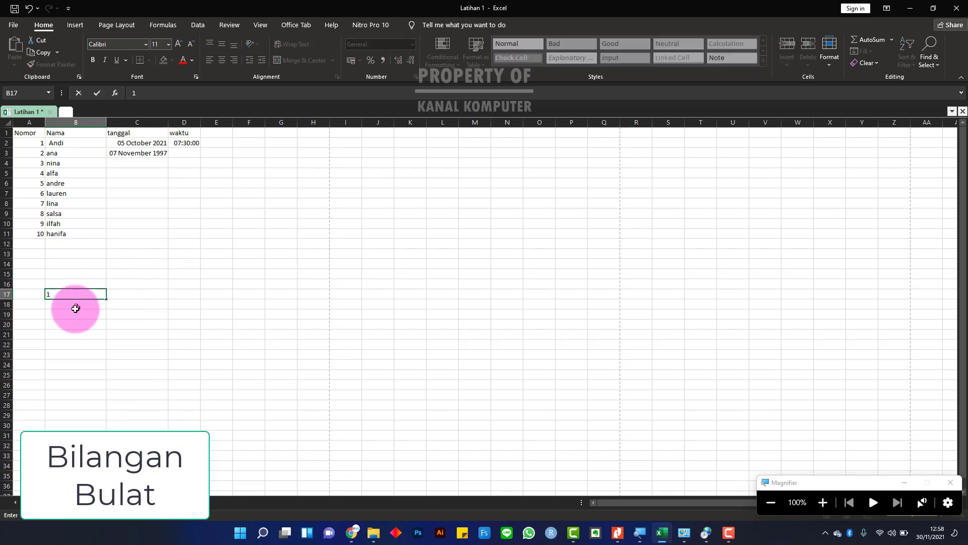
pyautogui.press('Return')
pyautogui.write('100')
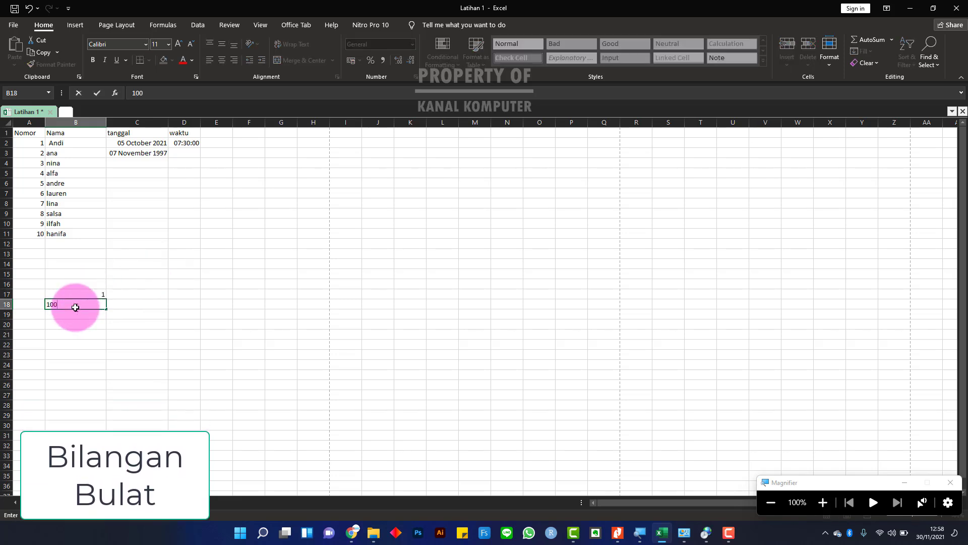
pyautogui.press('Return')
pyautogui.write('12')
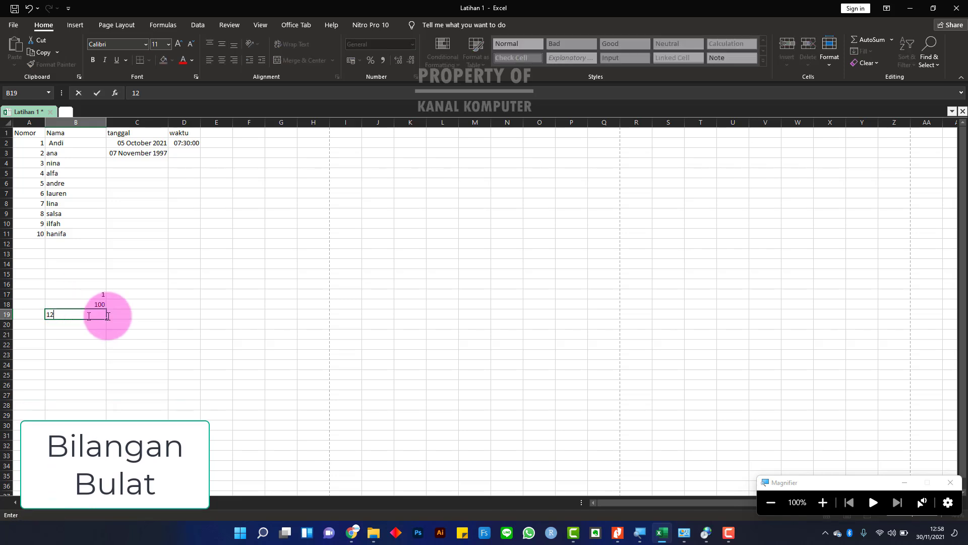
pyautogui.click(146, 324)
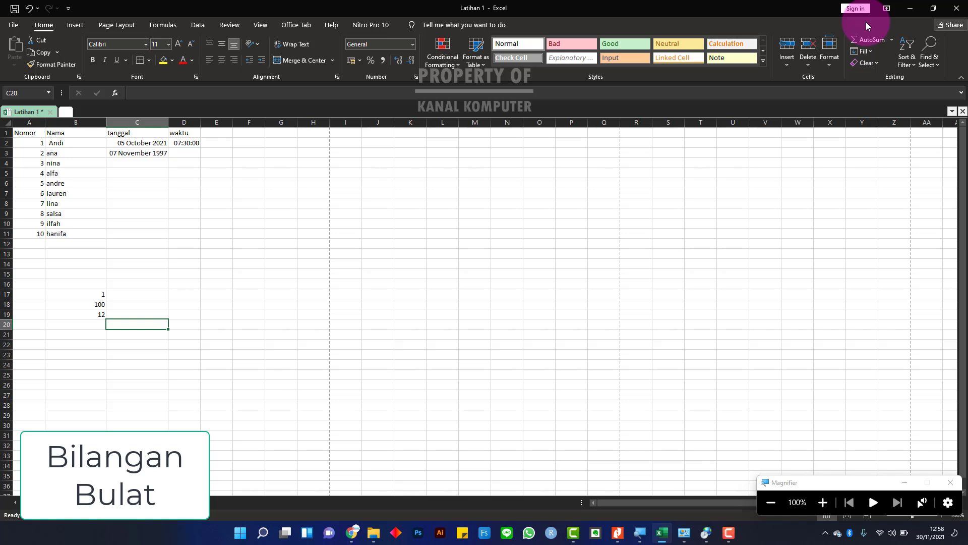
pyautogui.click(128, 294)
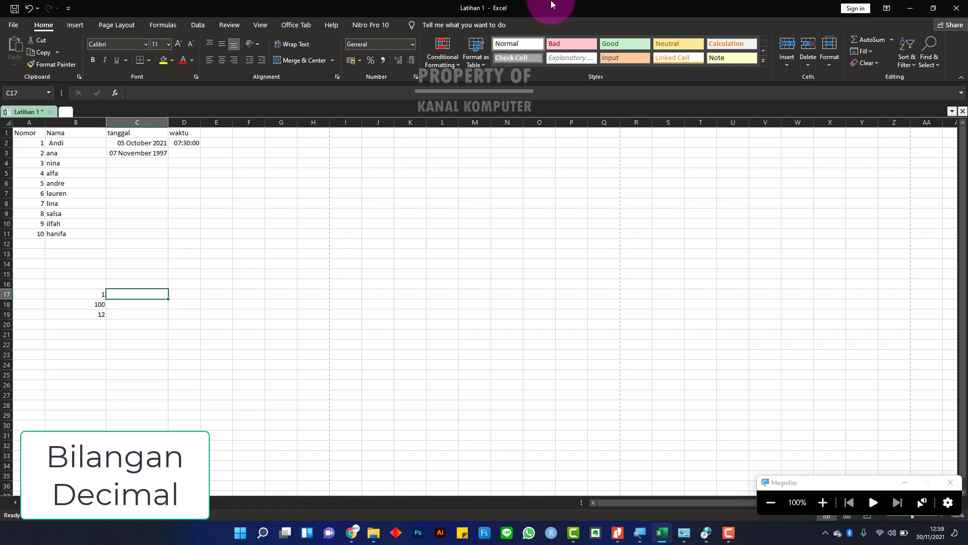
# Step: Switch to the Windows Control Panel and open the Region settings for date, time and number formats
pyautogui.press('super')
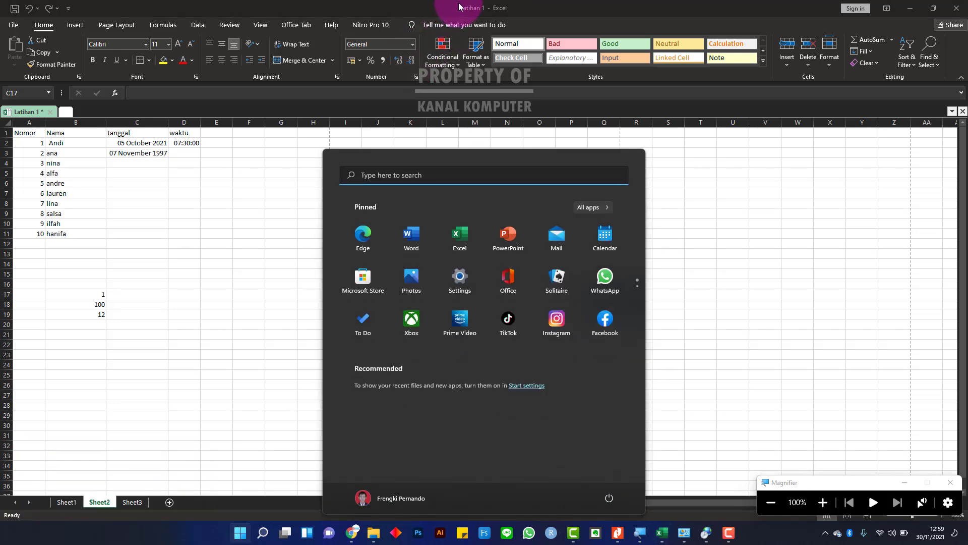
pyautogui.click(427, 177)
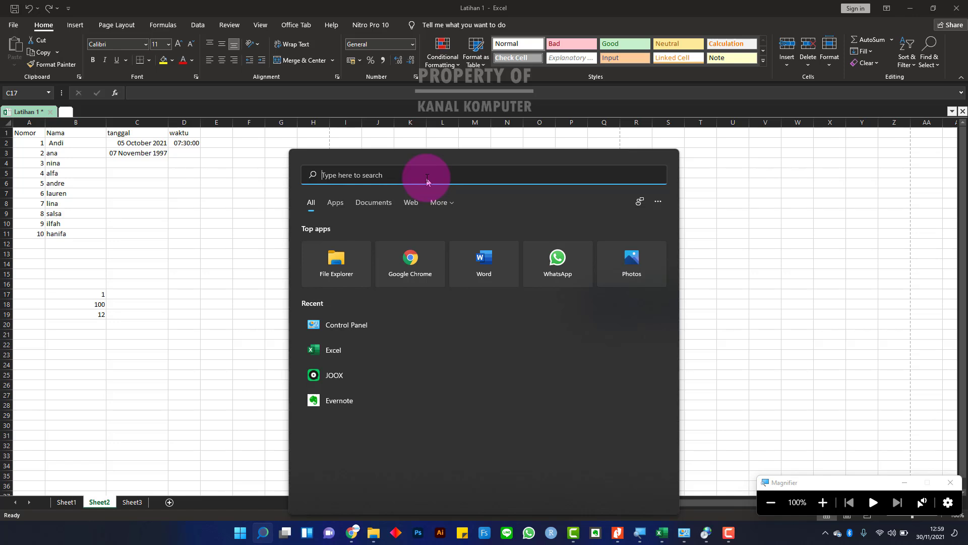
pyautogui.write('control')
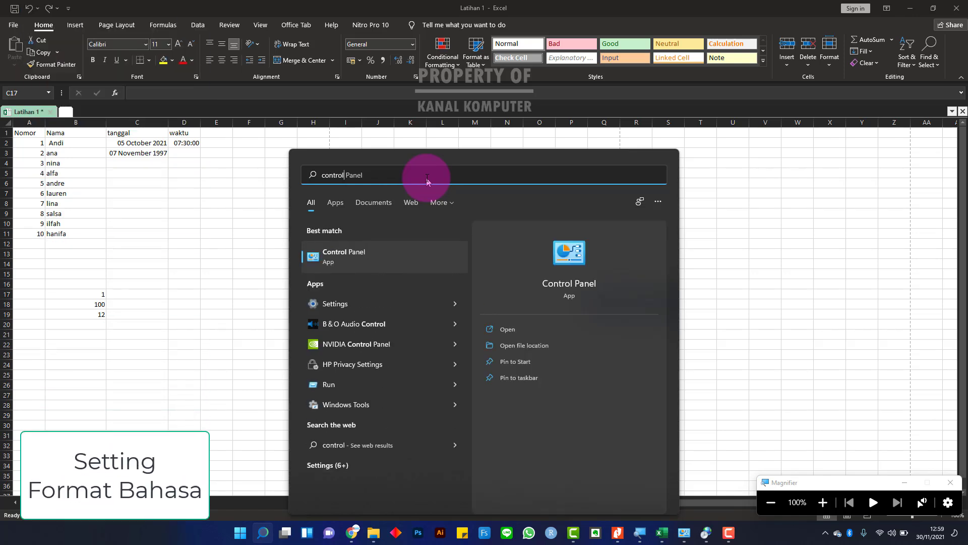
pyautogui.click(382, 260)
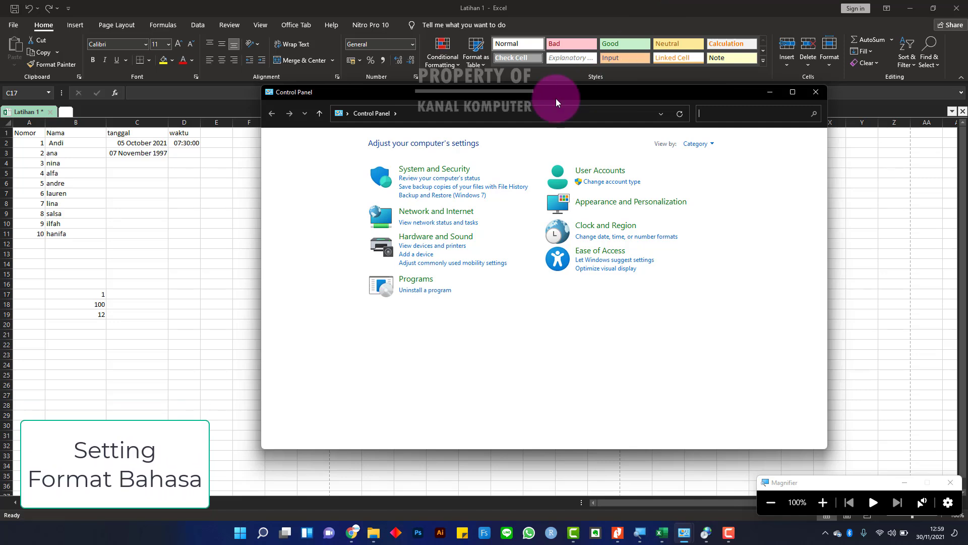
pyautogui.moveTo(562, 92); pyautogui.dragTo(489, 74)
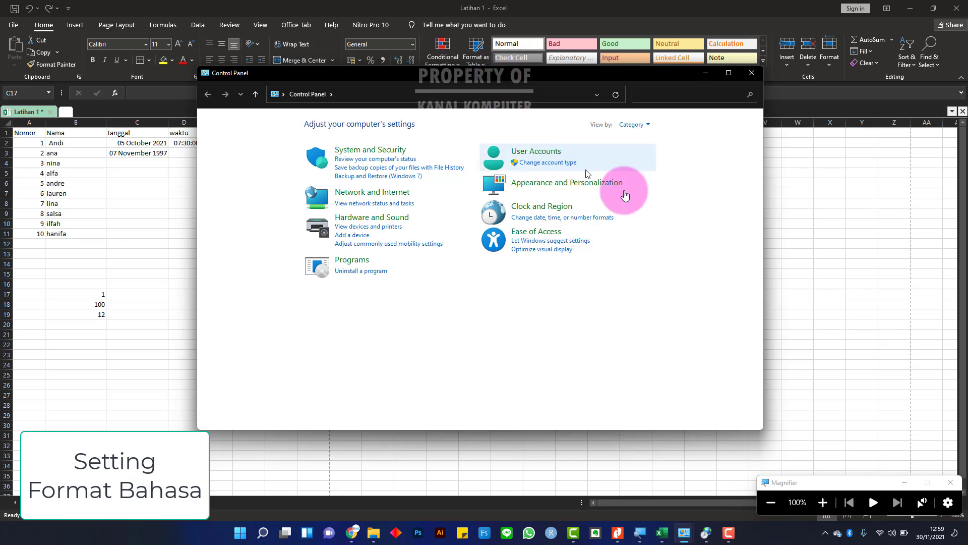
pyautogui.click(577, 222)
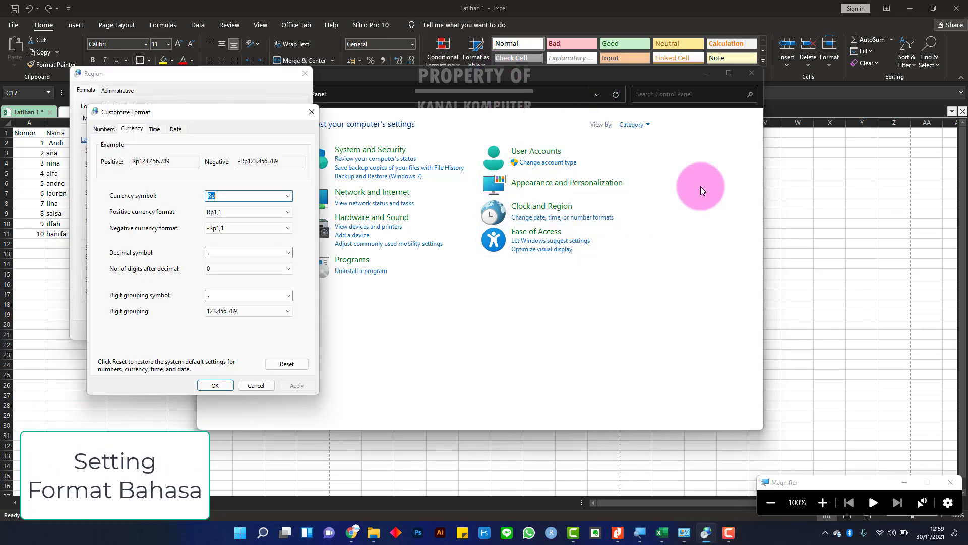
# Step: Close the currency format settings and open the number formats in the region's additional settings
pyautogui.press('Escape')
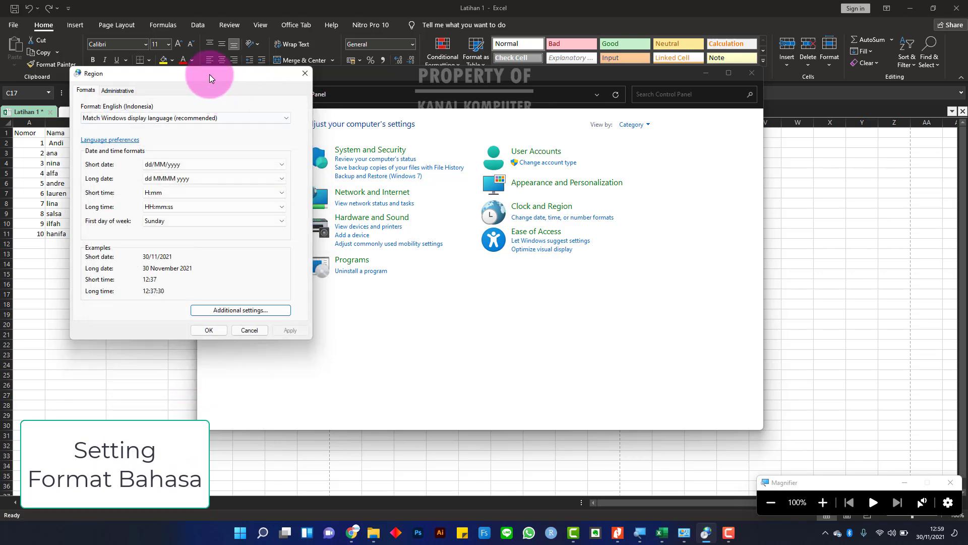
pyautogui.moveTo(209, 74); pyautogui.dragTo(399, 65)
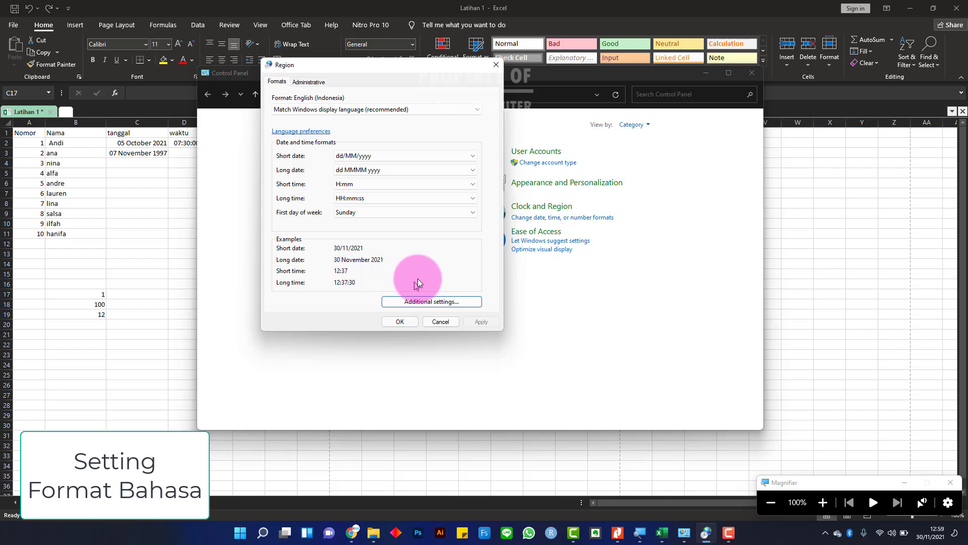
pyautogui.click(415, 302)
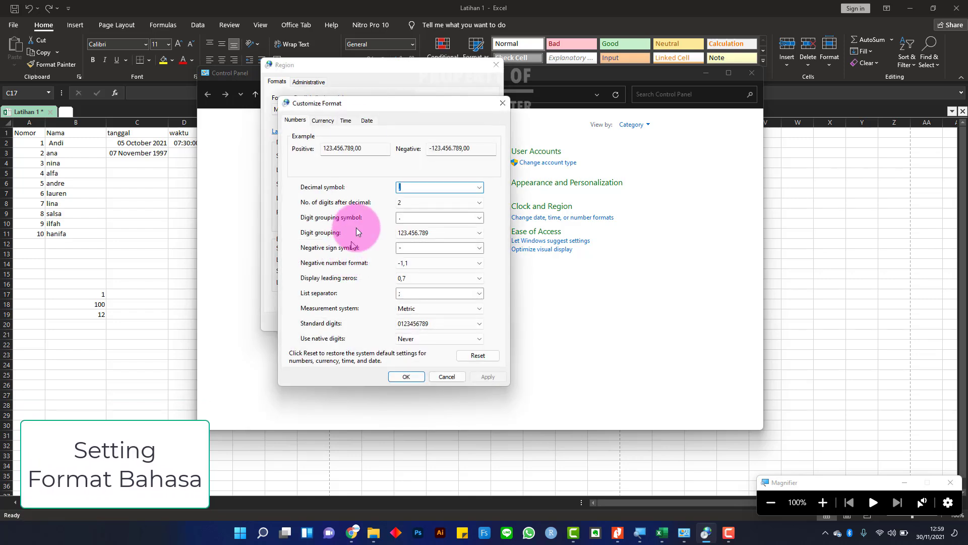
pyautogui.moveTo(369, 104); pyautogui.dragTo(382, 82)
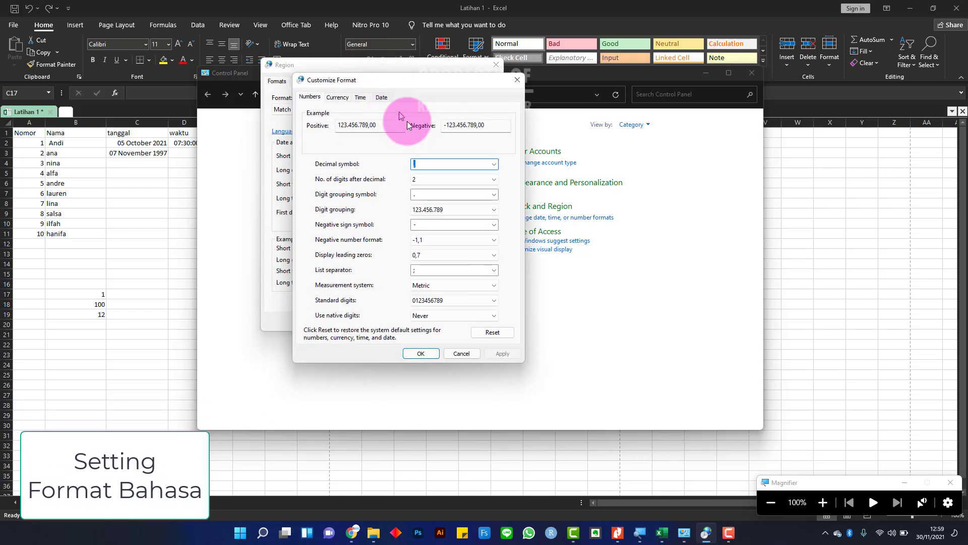
# Step: Examine the decimal symbol and digit grouping settings of the number format alongside the Region settings
pyautogui.click(437, 163)
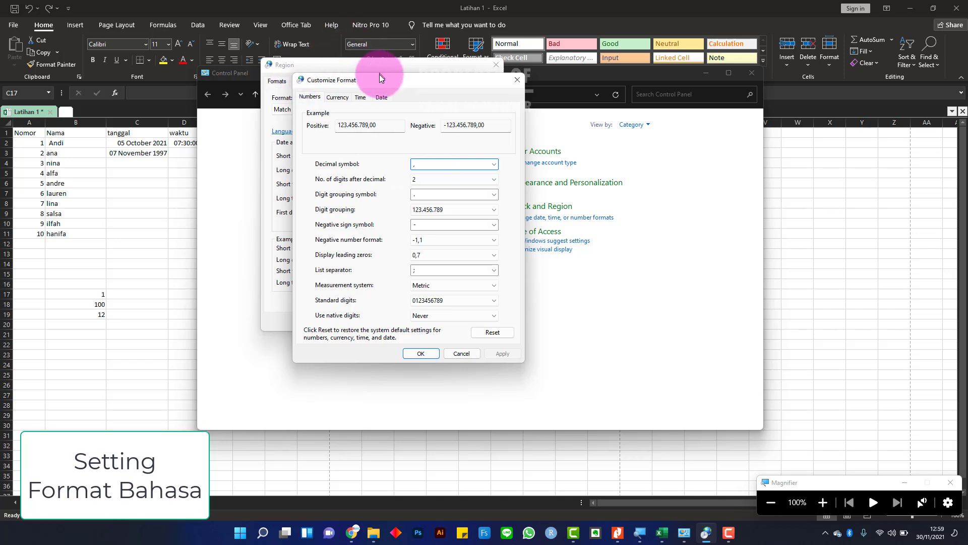
pyautogui.moveTo(379, 76); pyautogui.dragTo(409, 40)
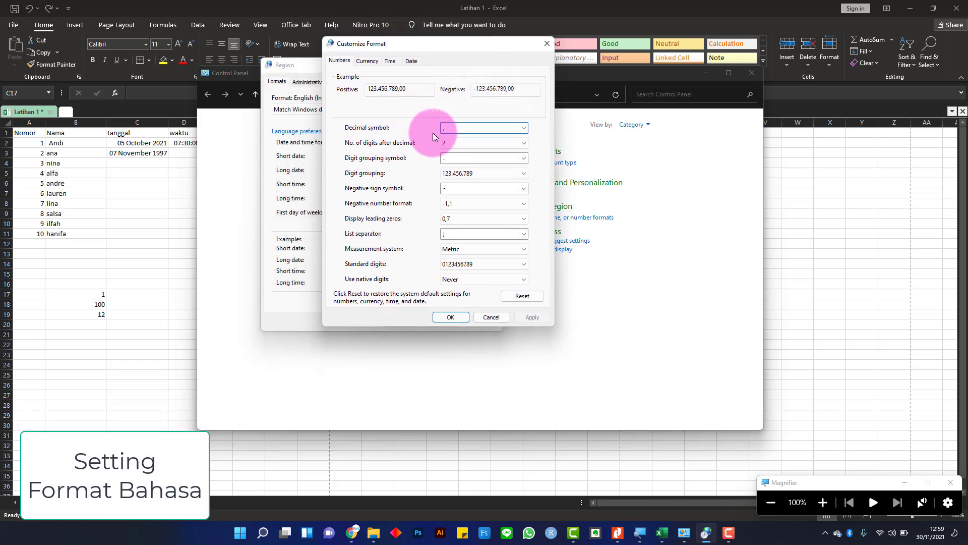
pyautogui.moveTo(408, 42); pyautogui.dragTo(544, 58)
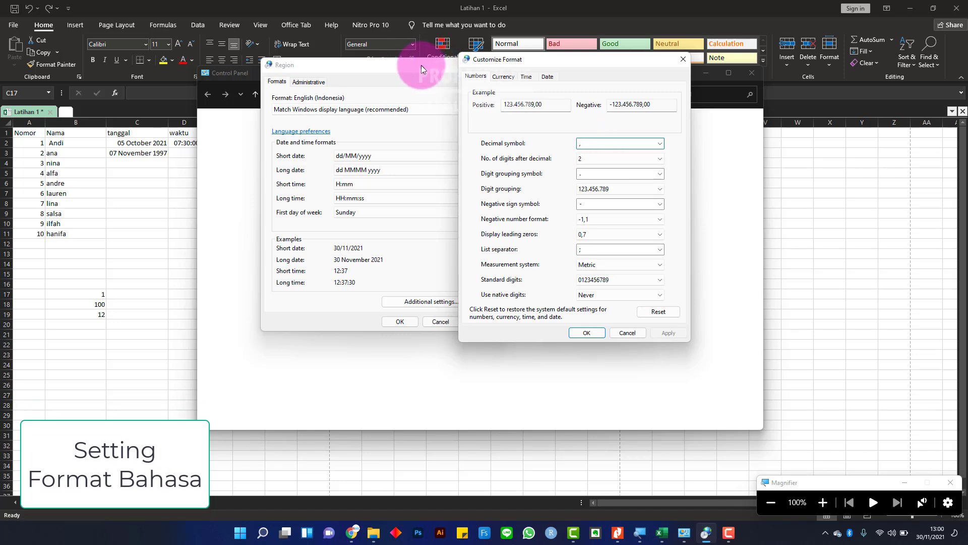
pyautogui.moveTo(586, 65); pyautogui.dragTo(513, 59)
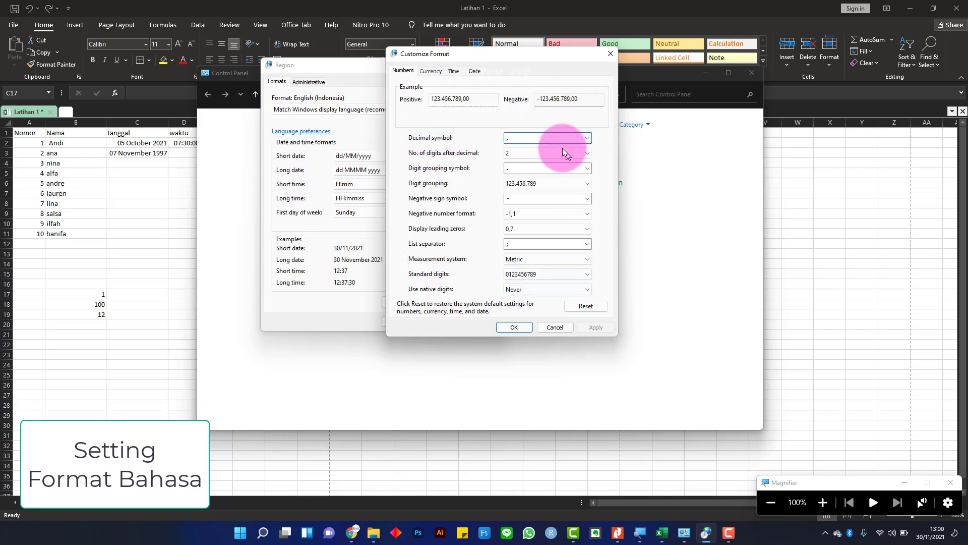
# Step: Accept the number format and Region settings, and close Control Panel to return to the Excel worksheet
pyautogui.click(514, 328)
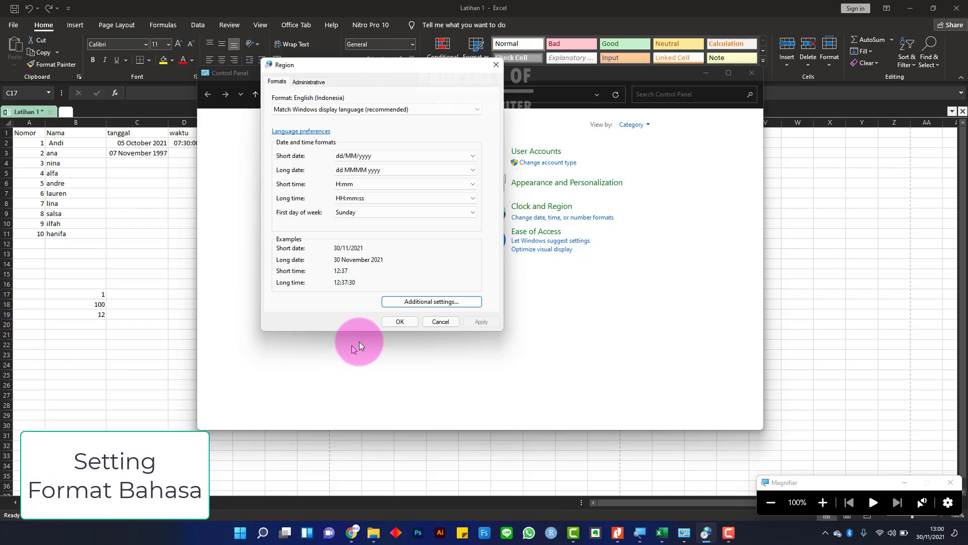
pyautogui.click(402, 322)
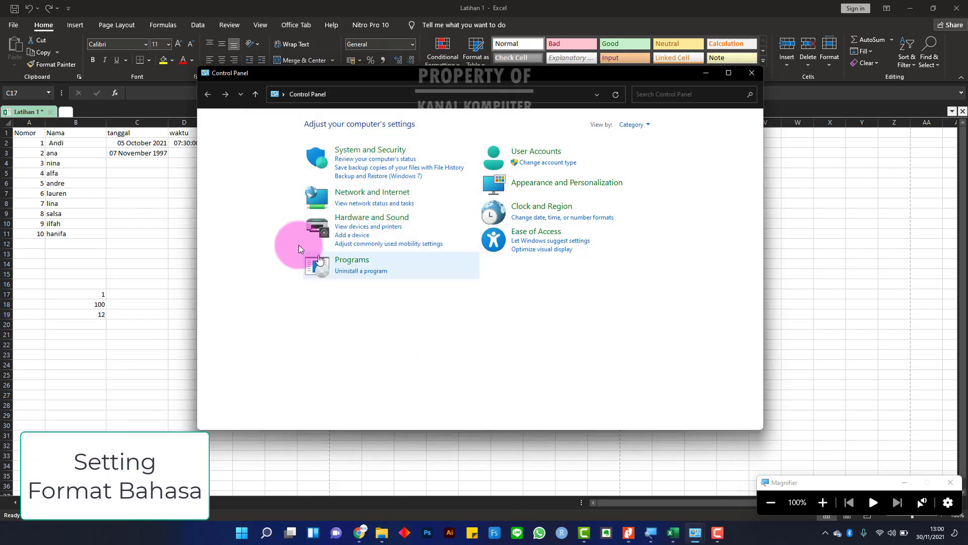
pyautogui.click(761, 74)
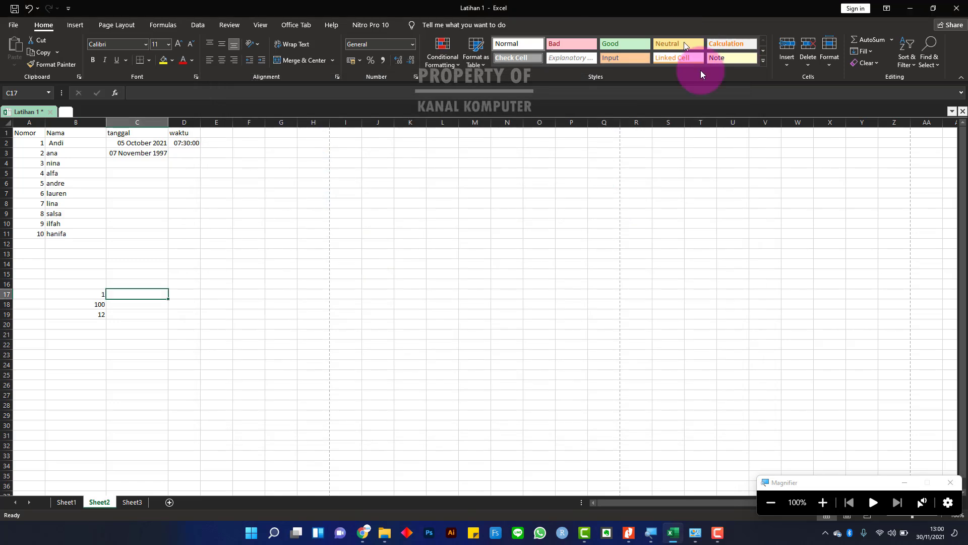
# Step: Enter the decimal number 1,5 in cell C17 and check its stored value
pyautogui.click(120, 296)
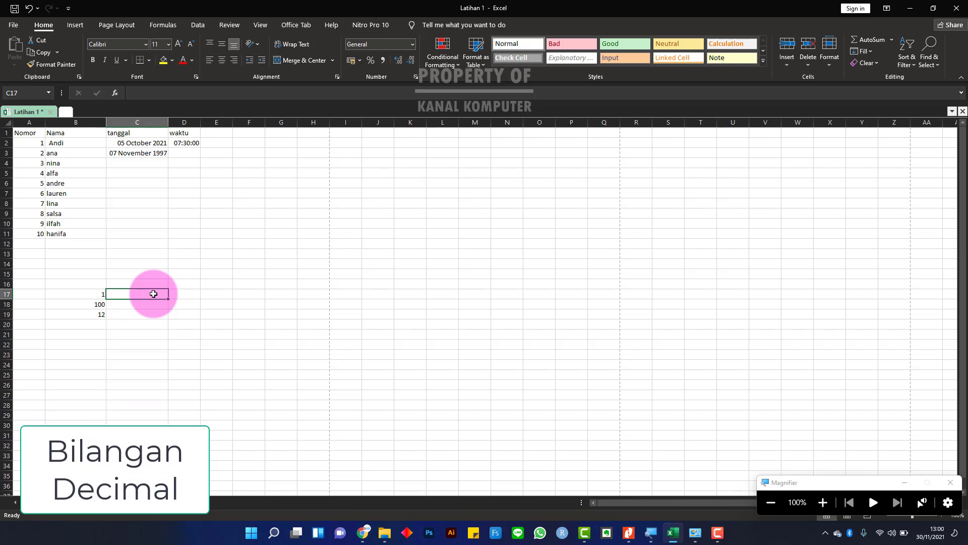
pyautogui.write('1,5')
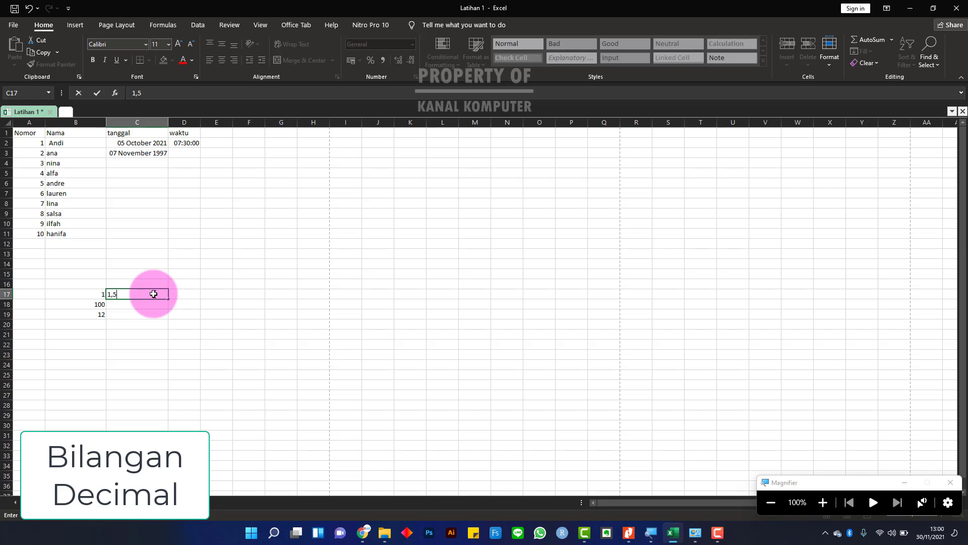
pyautogui.click(181, 294)
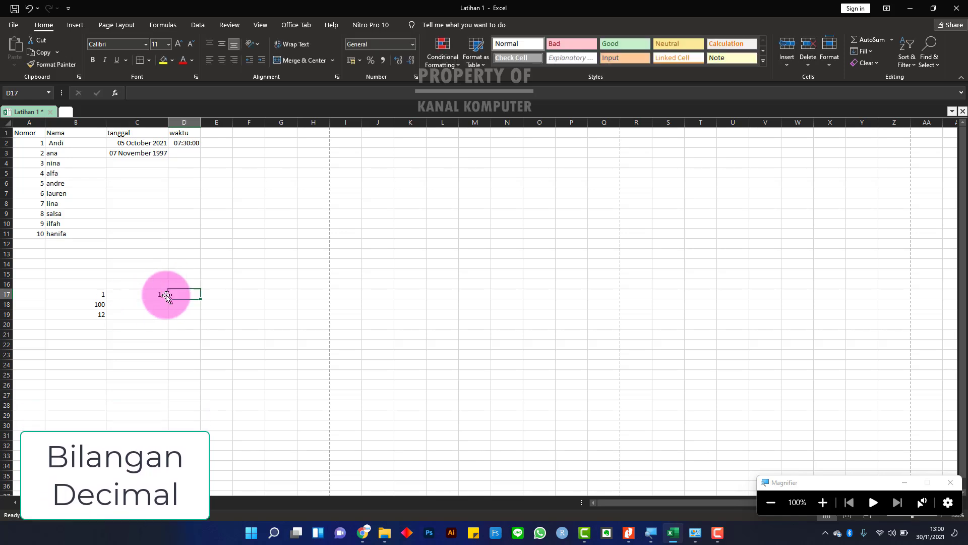
pyautogui.click(162, 294)
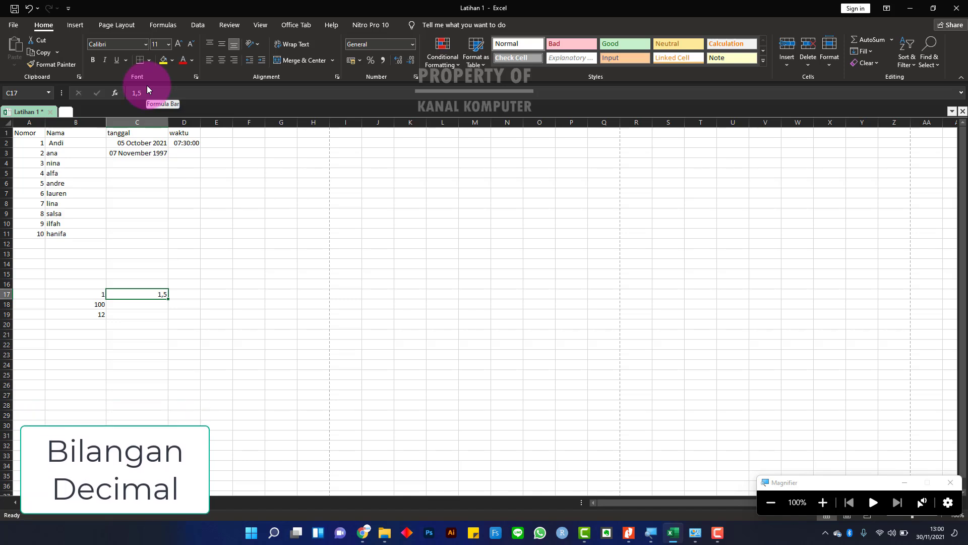
pyautogui.click(191, 298)
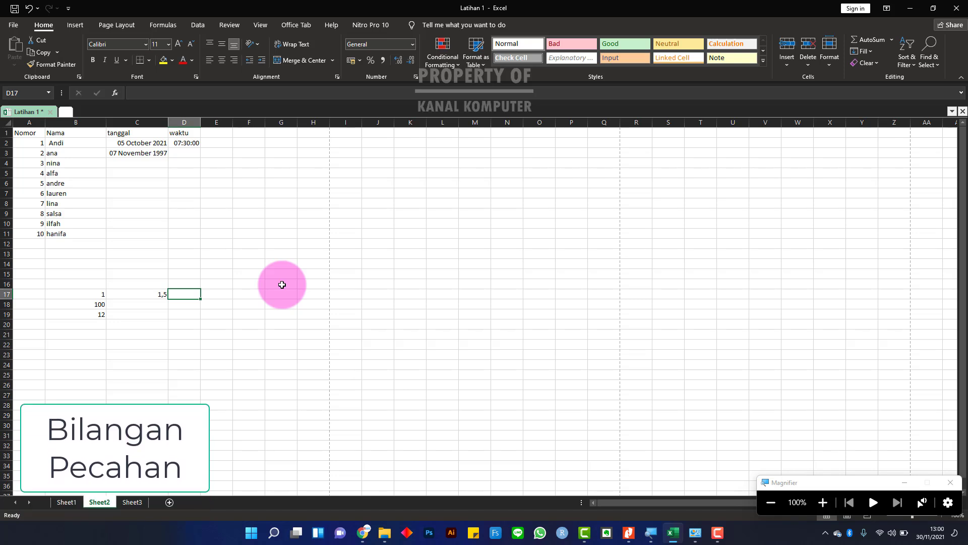
pyautogui.click(146, 297)
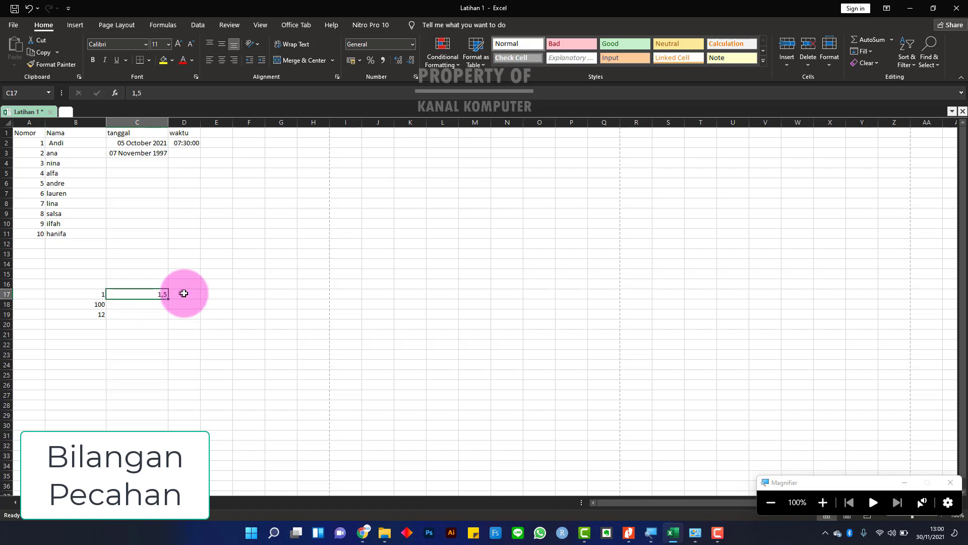
# Step: Try to enter the fraction as 1/2 in cell D17, inspect the stored value and clear the cell
pyautogui.click(187, 294)
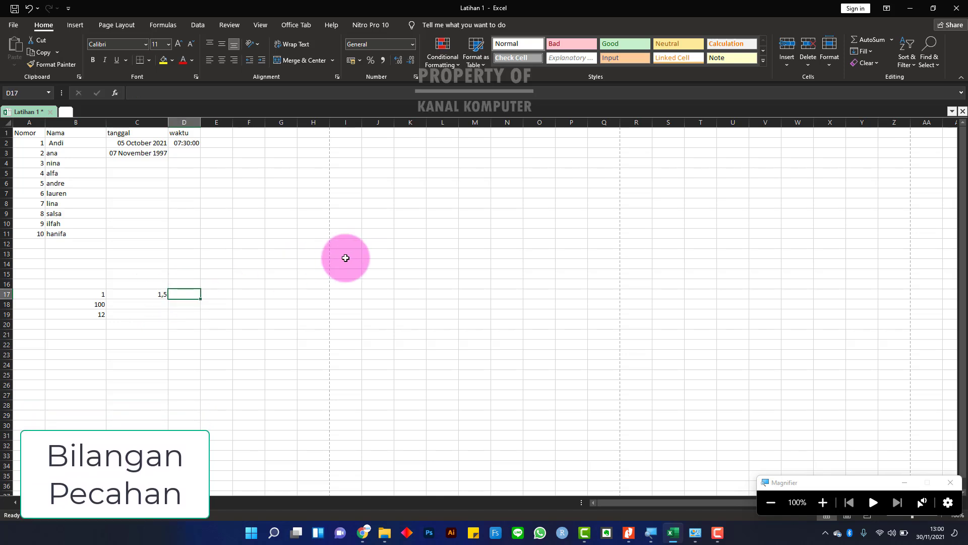
pyautogui.write('1/2')
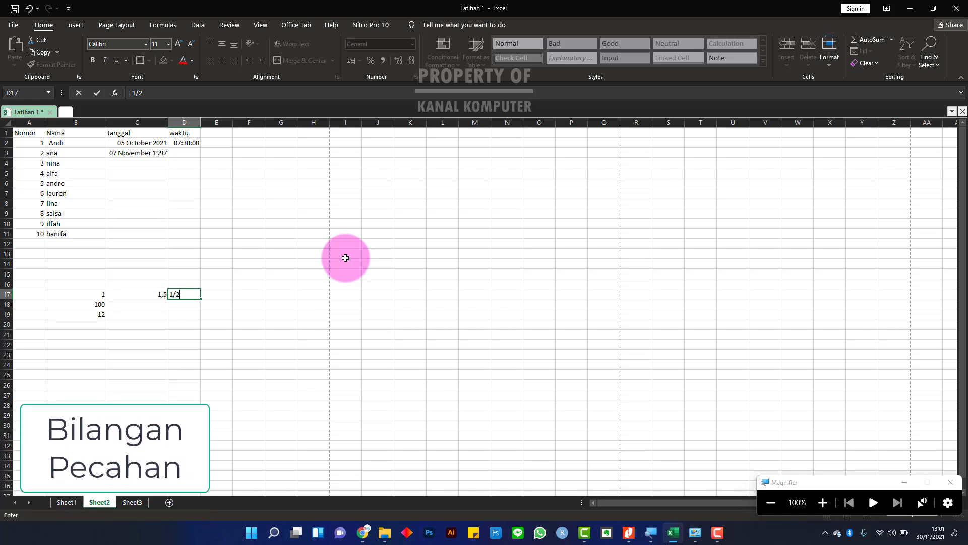
pyautogui.press('Left')
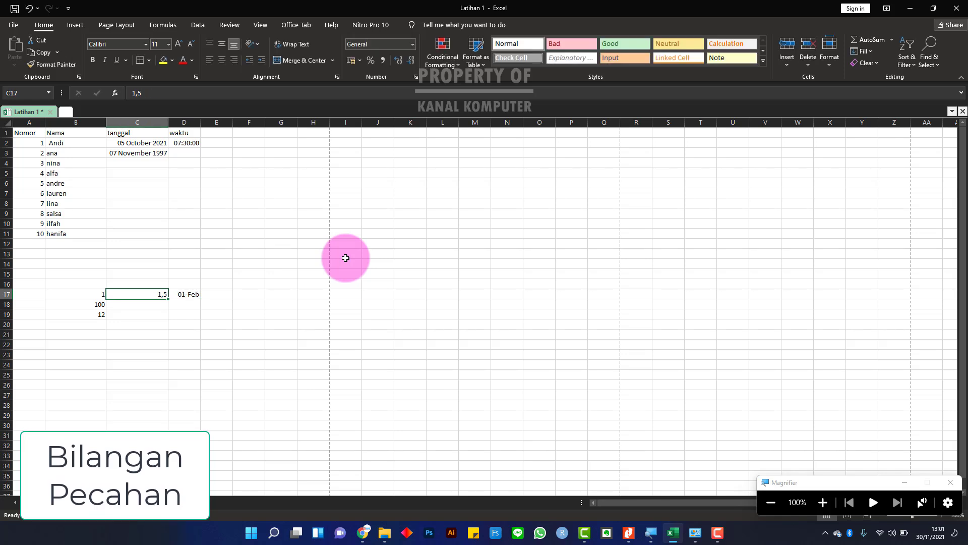
pyautogui.click(185, 293)
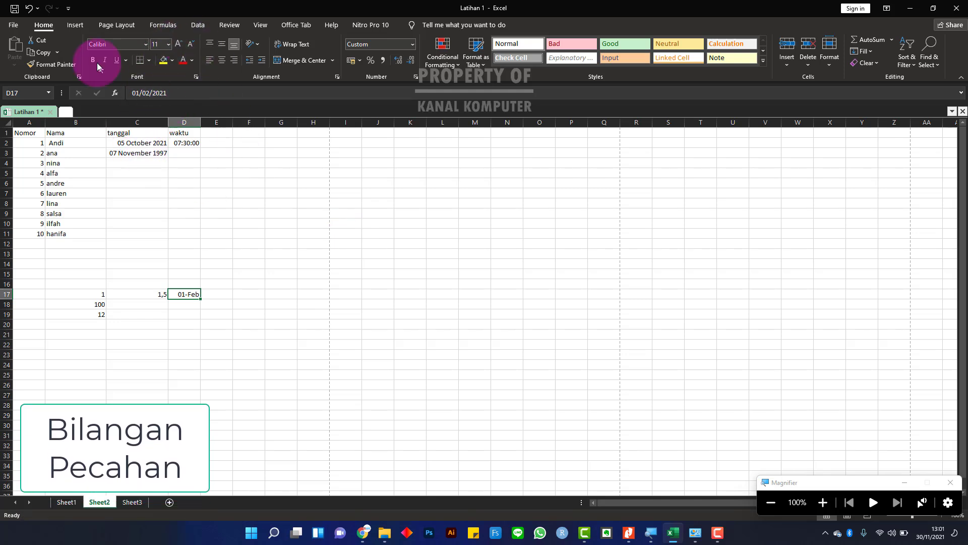
pyautogui.moveTo(184, 93); pyautogui.dragTo(128, 91)
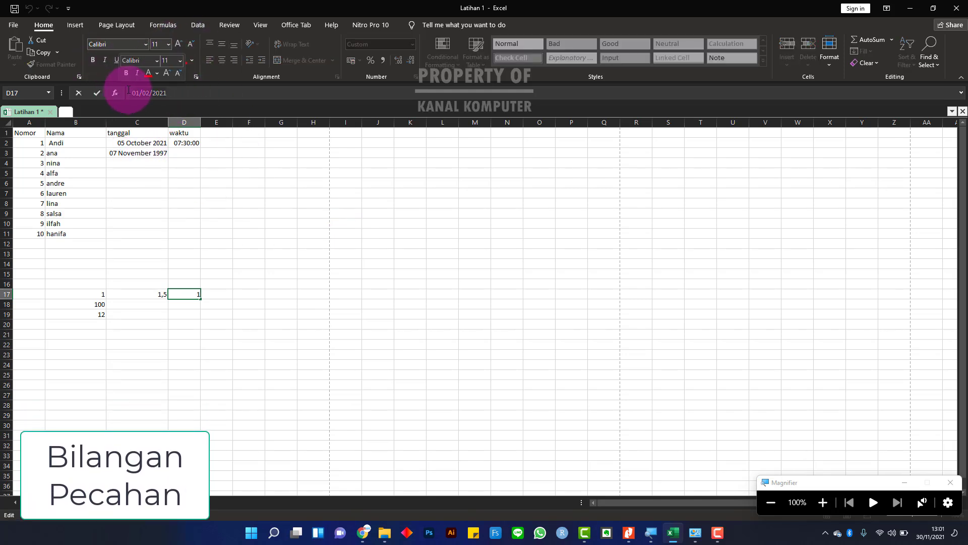
pyautogui.click(209, 302)
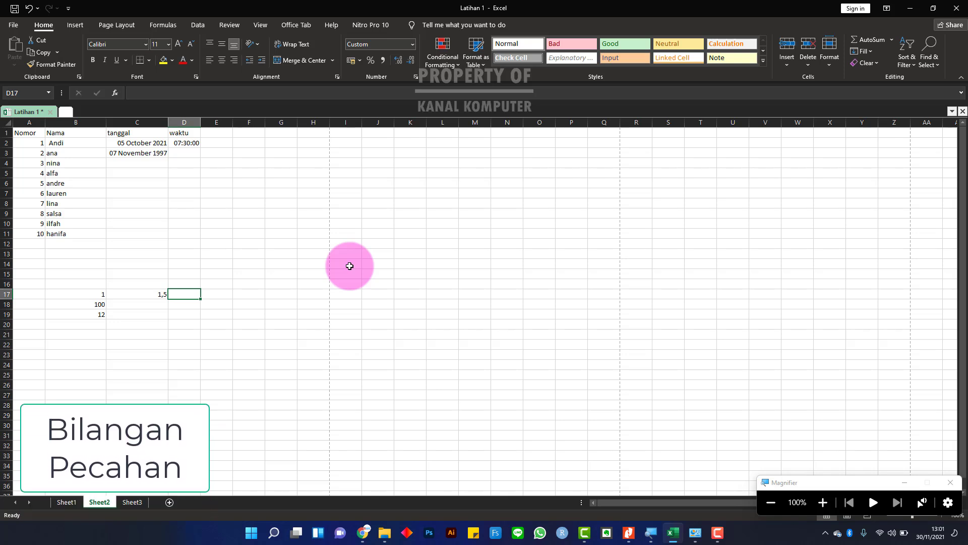
# Step: Enter the fraction in cell D17 as 0 1/2 with a leading zero and check its stored value
pyautogui.write('0')
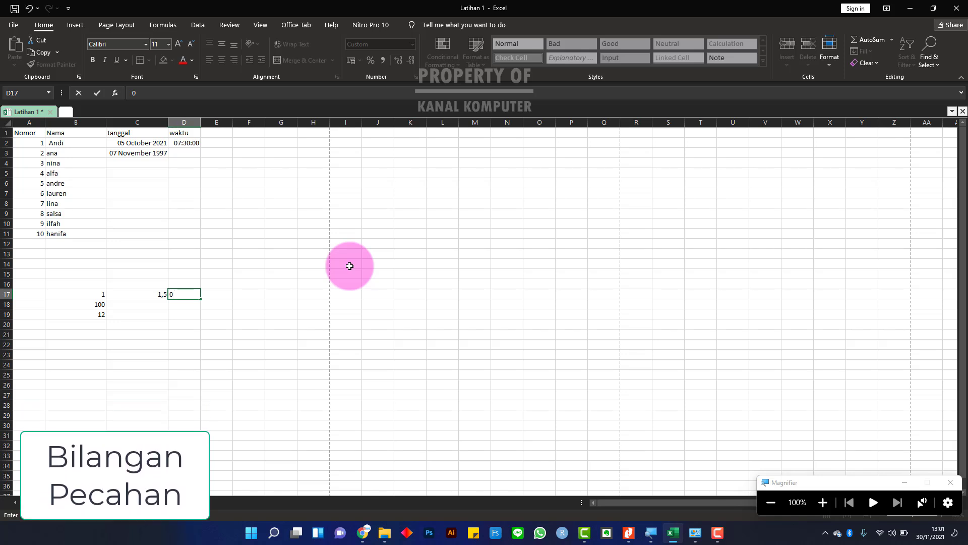
pyautogui.write(' 1/2')
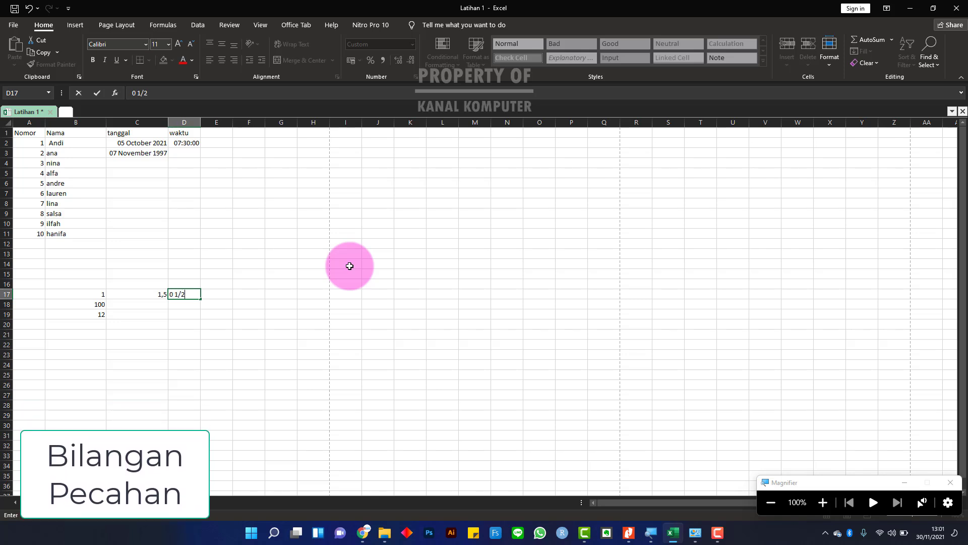
pyautogui.press('Return')
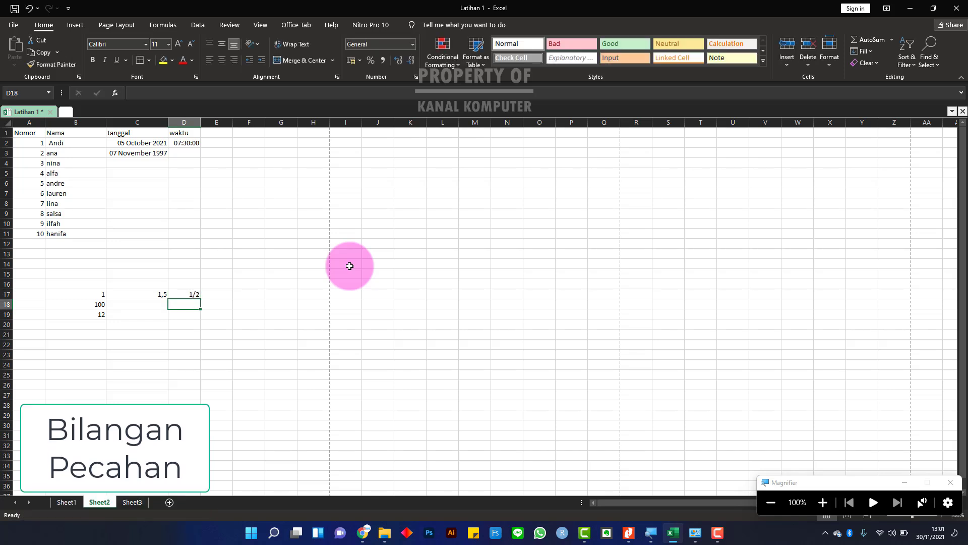
pyautogui.click(190, 295)
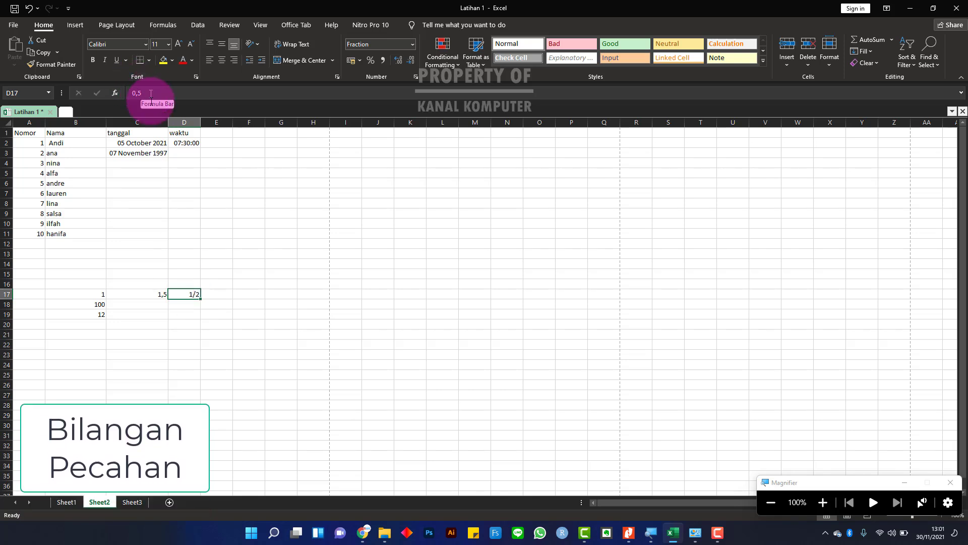
# Step: Enter the mixed number 1 1/2 in cell E17 and check its stored value
pyautogui.click(219, 293)
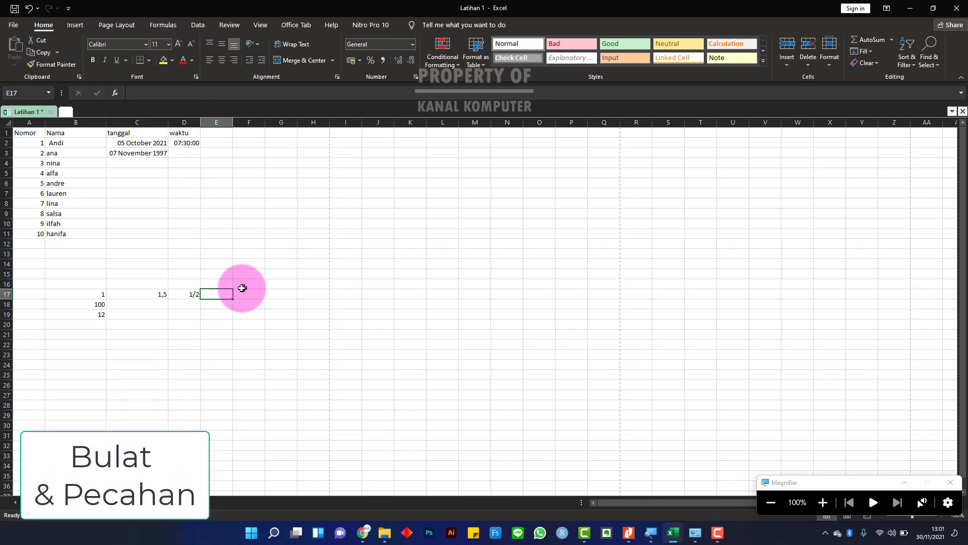
pyautogui.write('1')
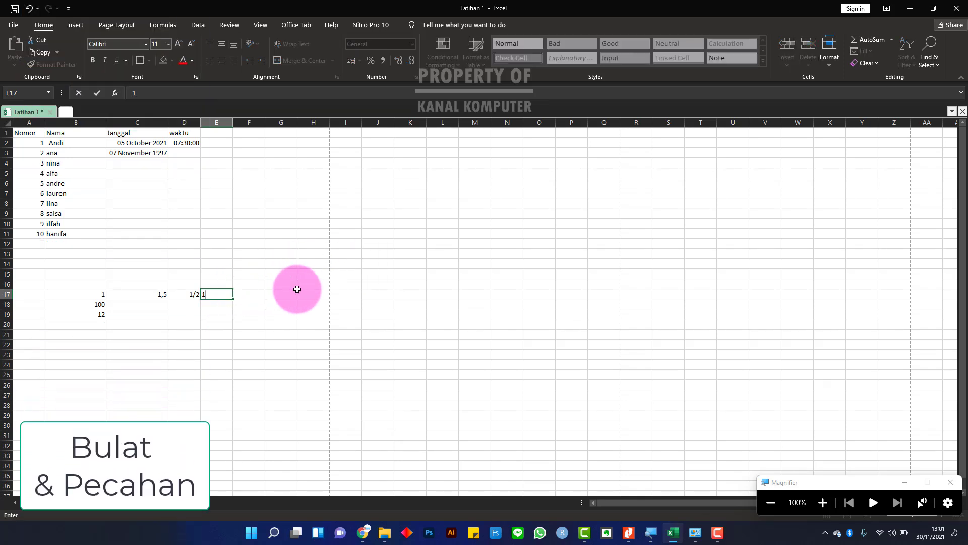
pyautogui.write(' 1')
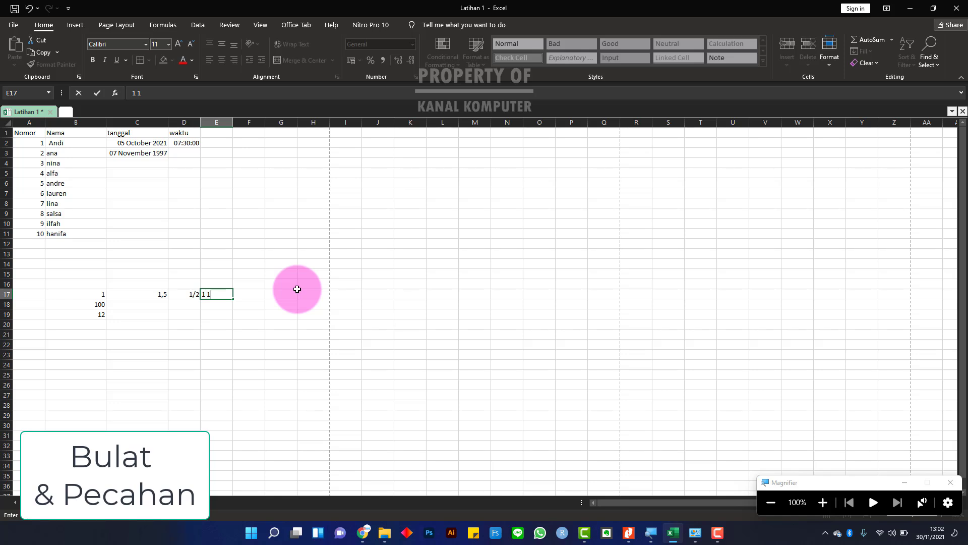
pyautogui.write('/2')
pyautogui.press('Return')
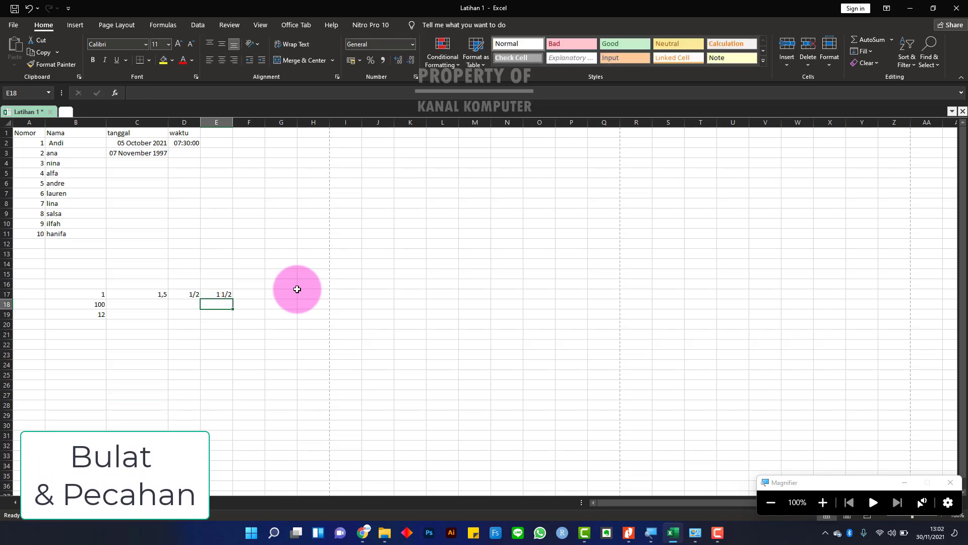
pyautogui.click(224, 292)
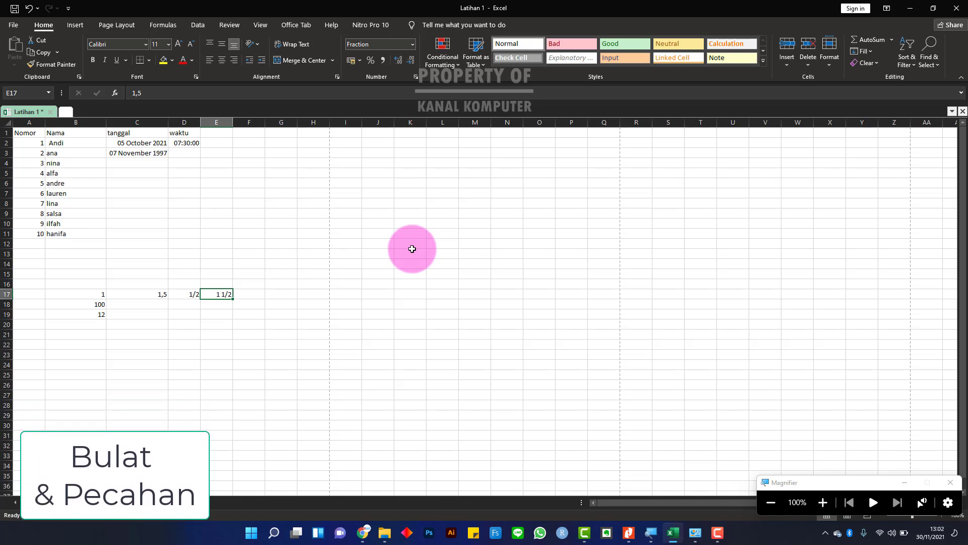
# Step: Enter the scientific notation number 35E+2 in cell G17 and check its stored value
pyautogui.click(273, 295)
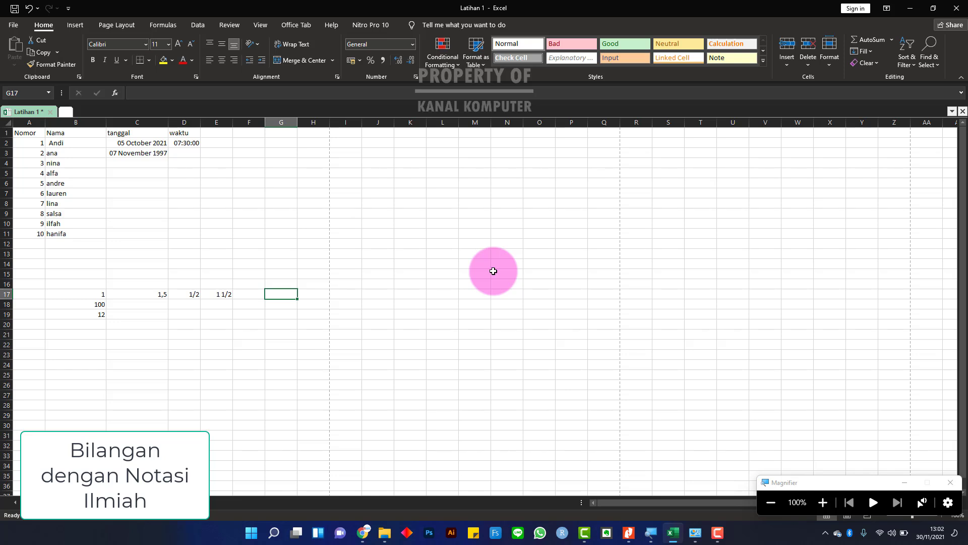
pyautogui.write('35')
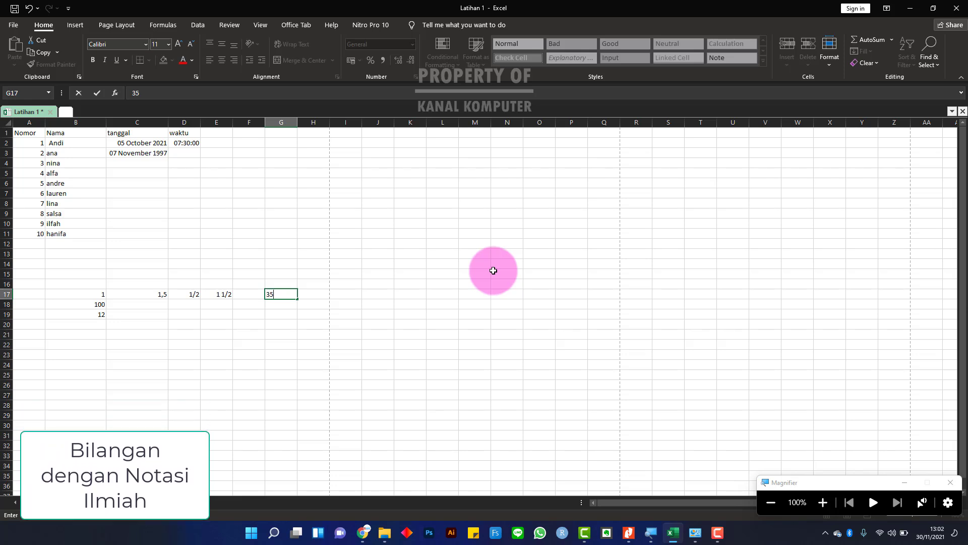
pyautogui.write('E')
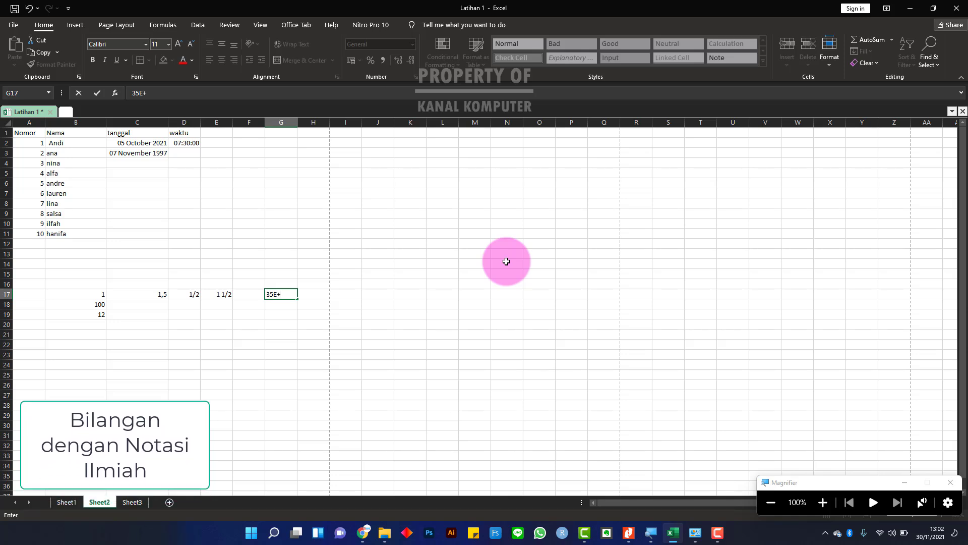
pyautogui.write('+')
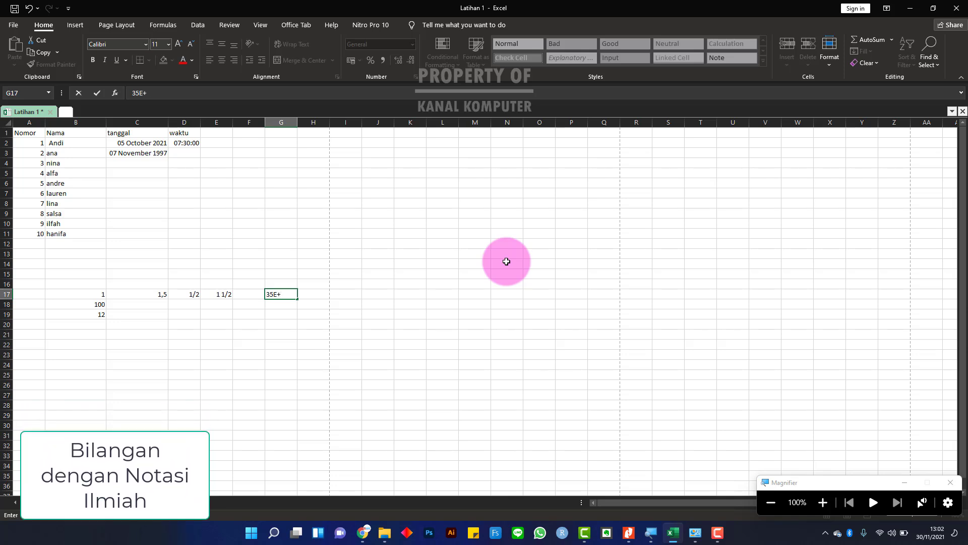
pyautogui.write('2')
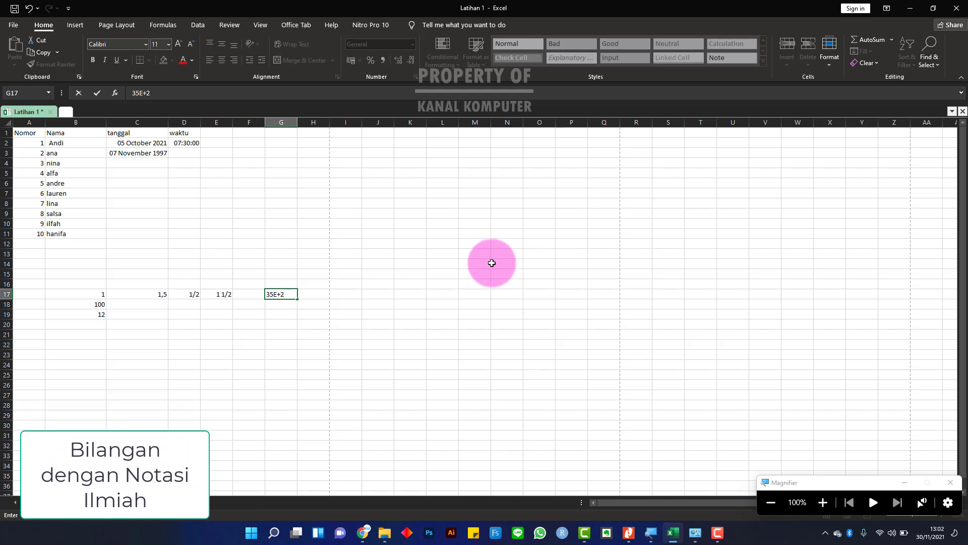
pyautogui.press('Return')
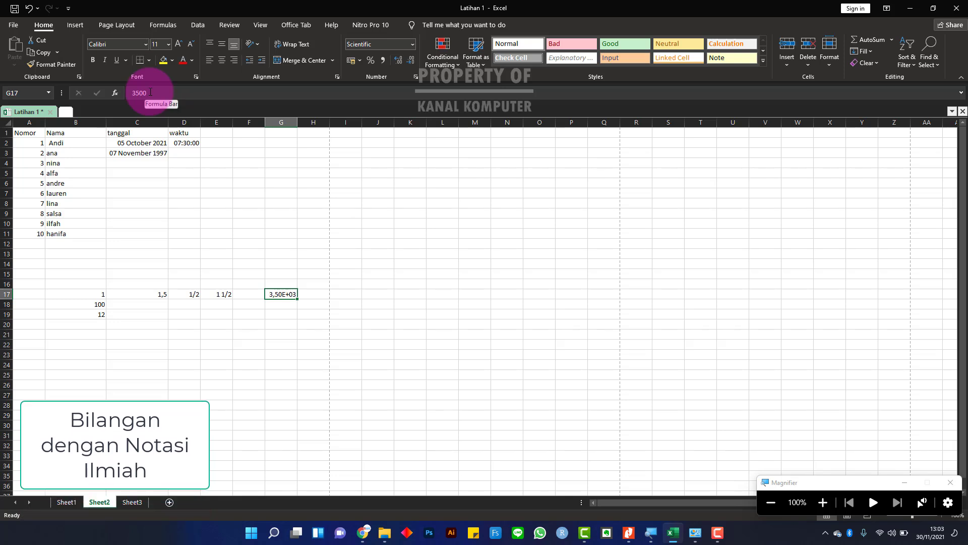
pyautogui.press('Return')
pyautogui.click(286, 294)
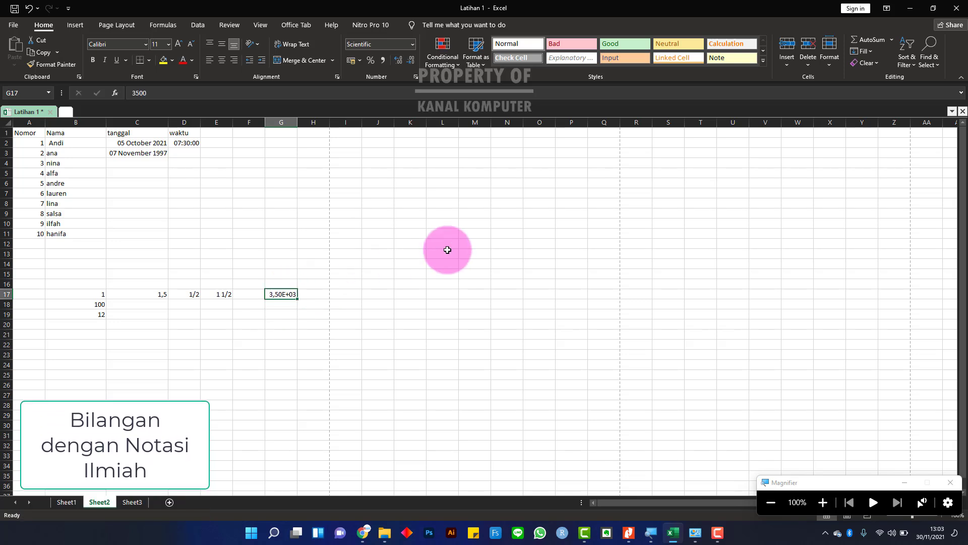
# Step: Enter the negative number in cell D19 as (-2) with parentheses and check its stored value
pyautogui.press('F10')
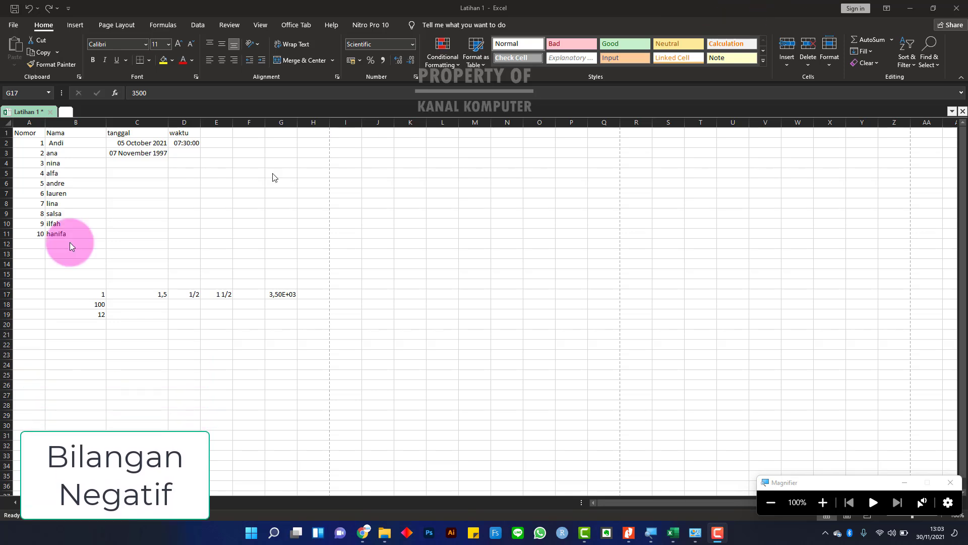
pyautogui.click(182, 313)
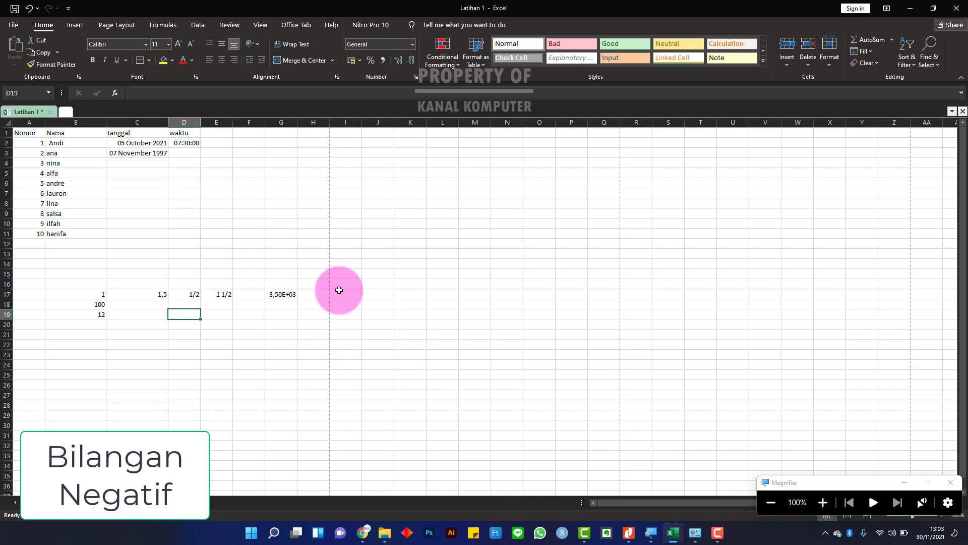
pyautogui.write('()')
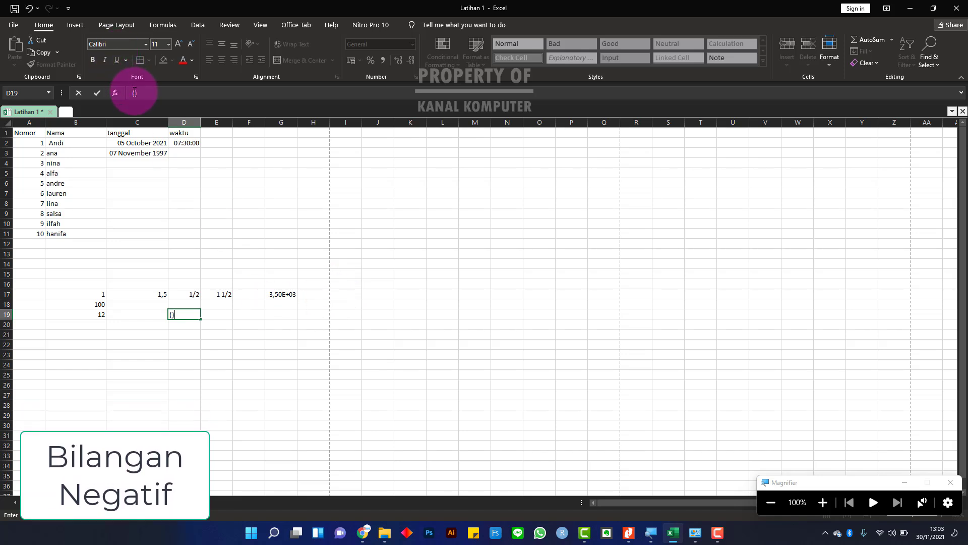
pyautogui.write('-')
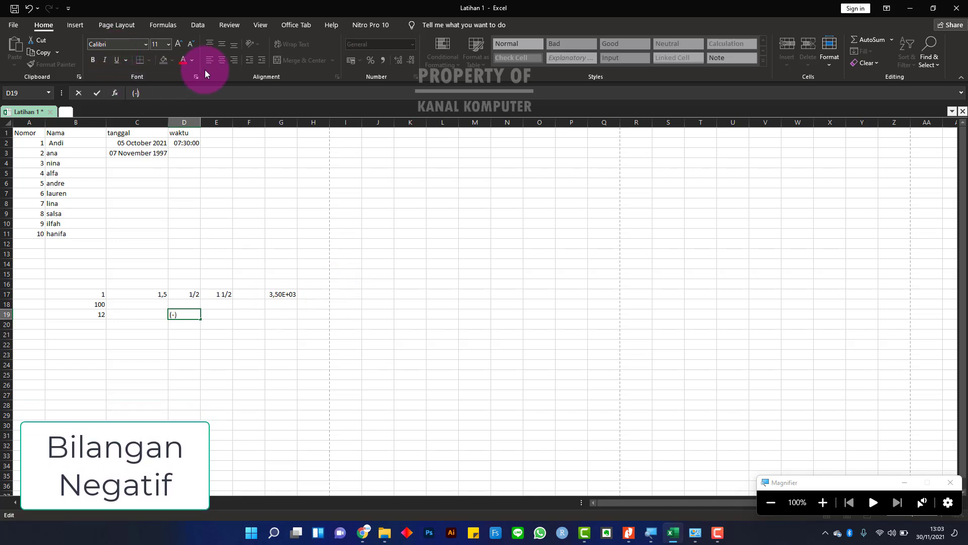
pyautogui.write('2')
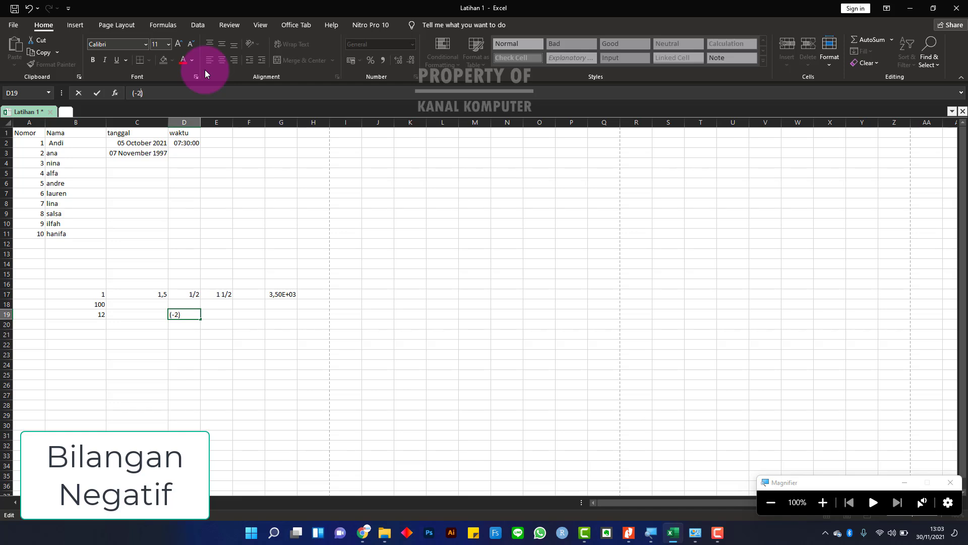
pyautogui.press('Return')
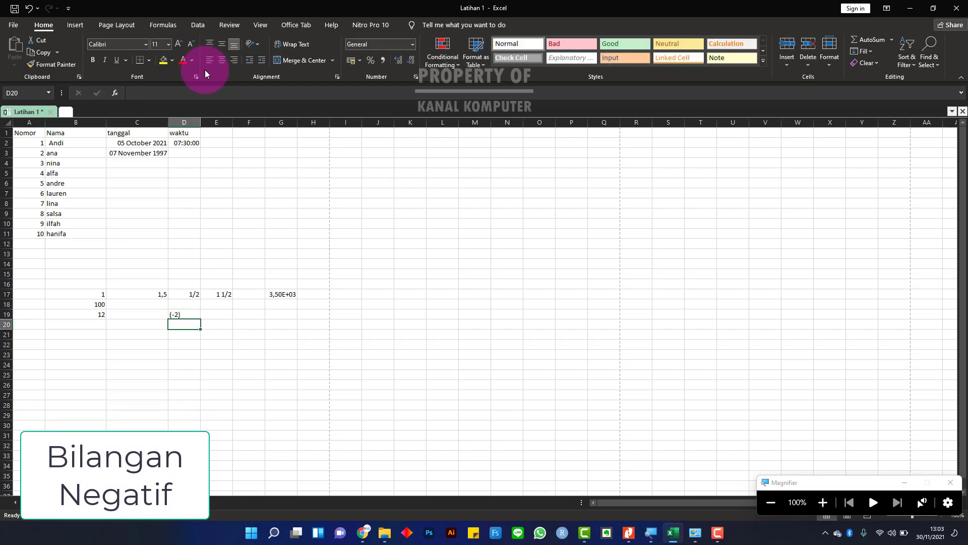
pyautogui.click(182, 314)
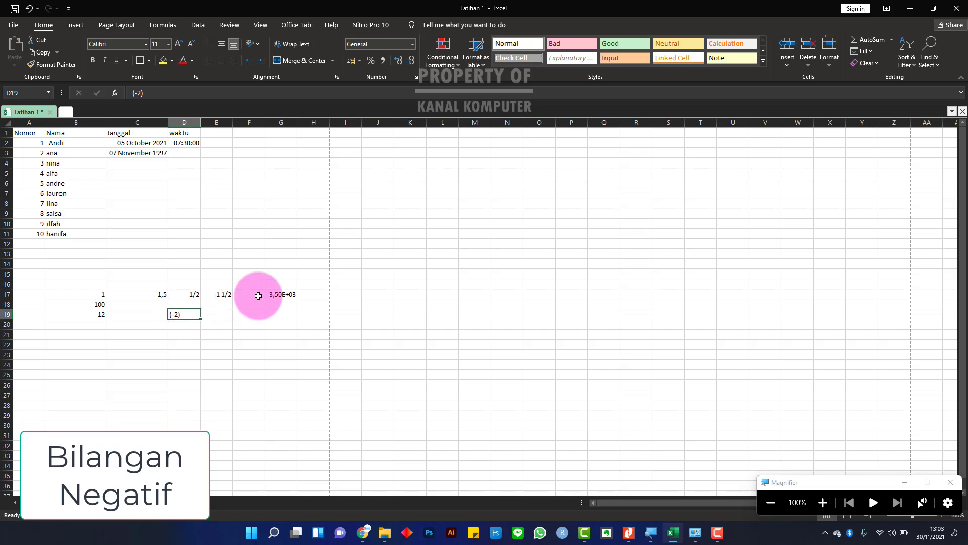
# Step: Enter -2 without parentheses in cell D20 and compare it with the entry in D19
pyautogui.click(194, 326)
pyautogui.write('-2')
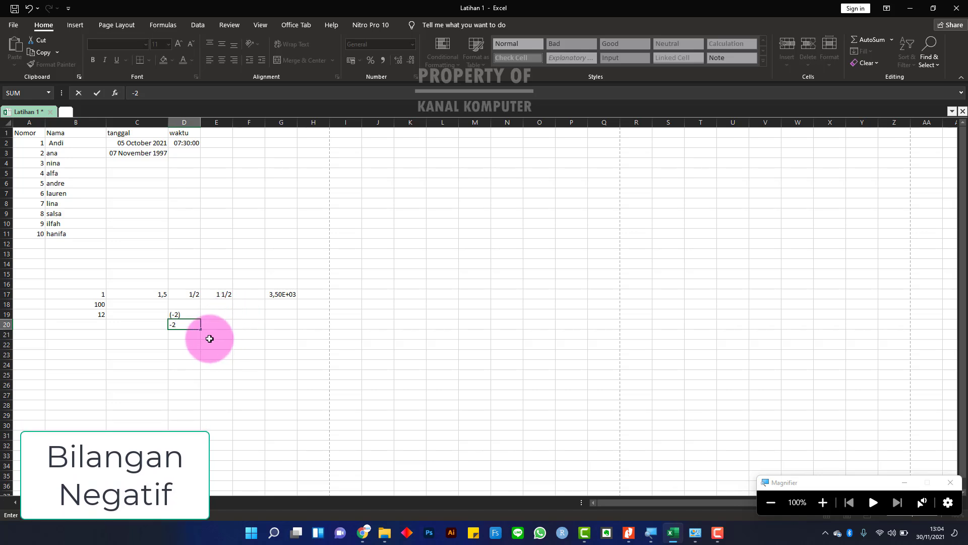
pyautogui.hotkey('ctrl', 'Return')
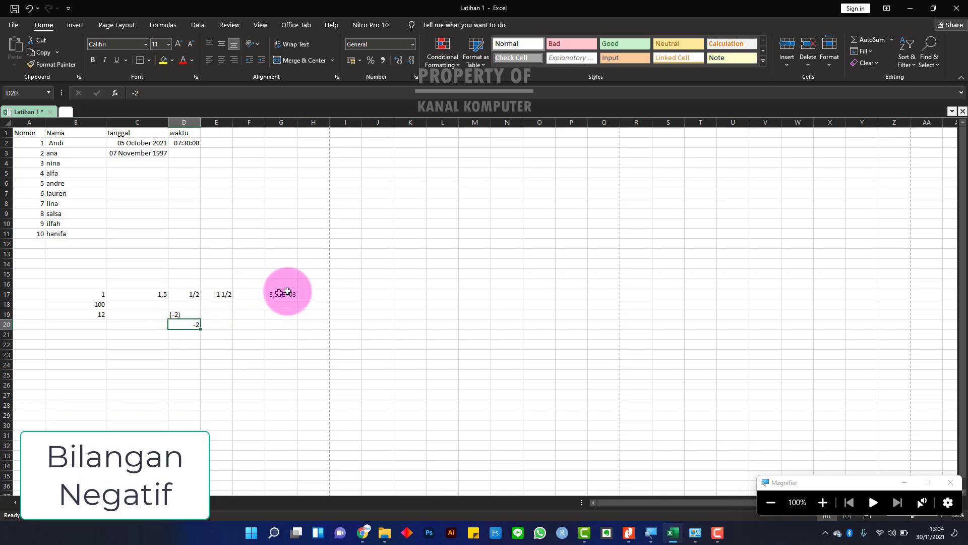
pyautogui.click(182, 316)
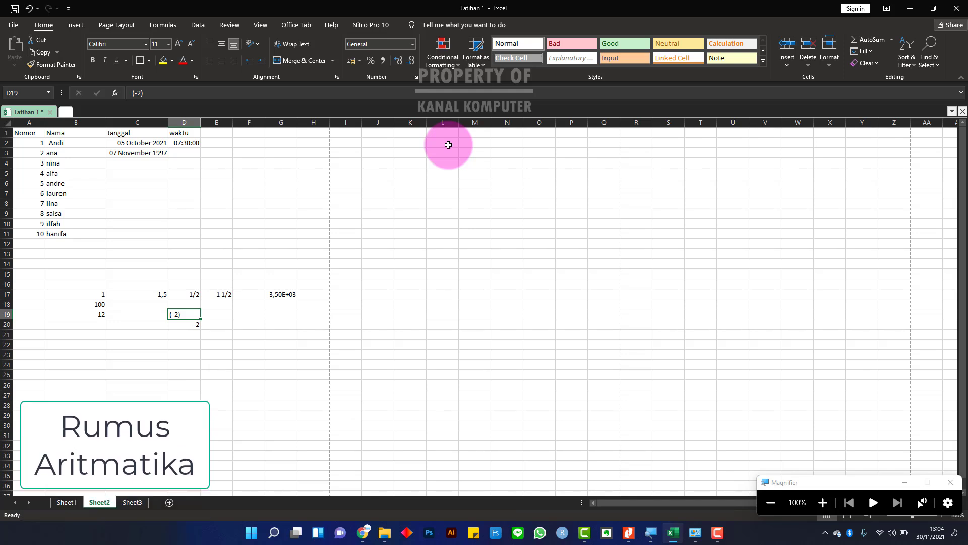
# Step: Enter the addition formula =3+(-2) in cell J4
pyautogui.click(373, 165)
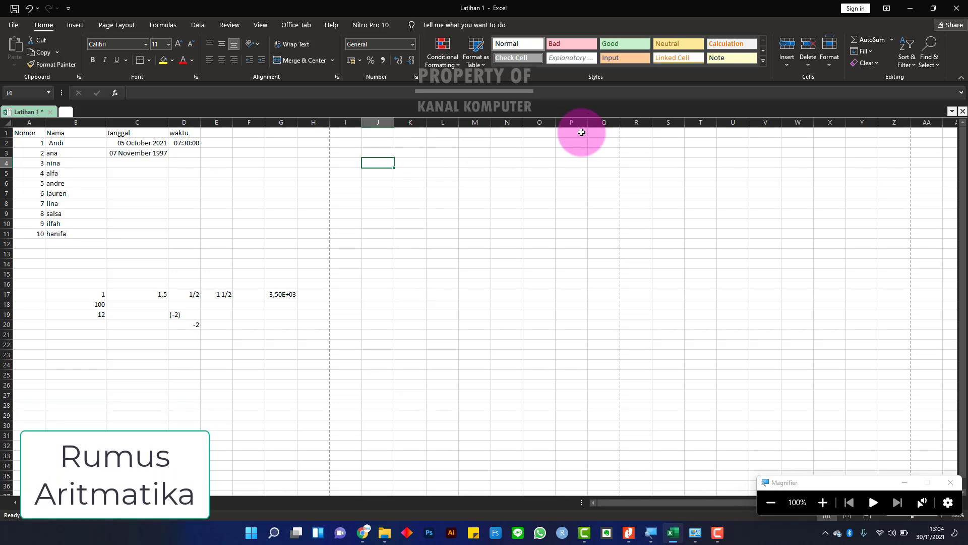
pyautogui.write('=')
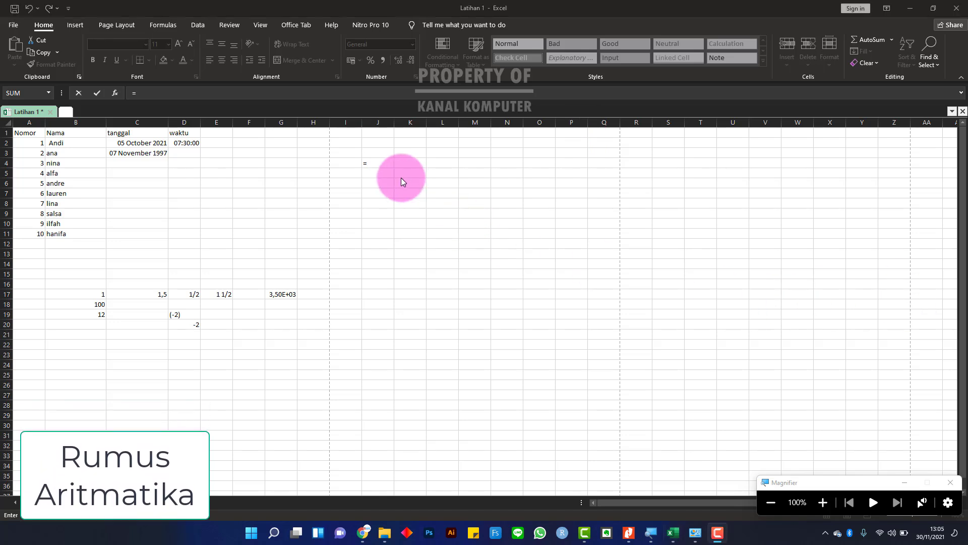
pyautogui.click(385, 161)
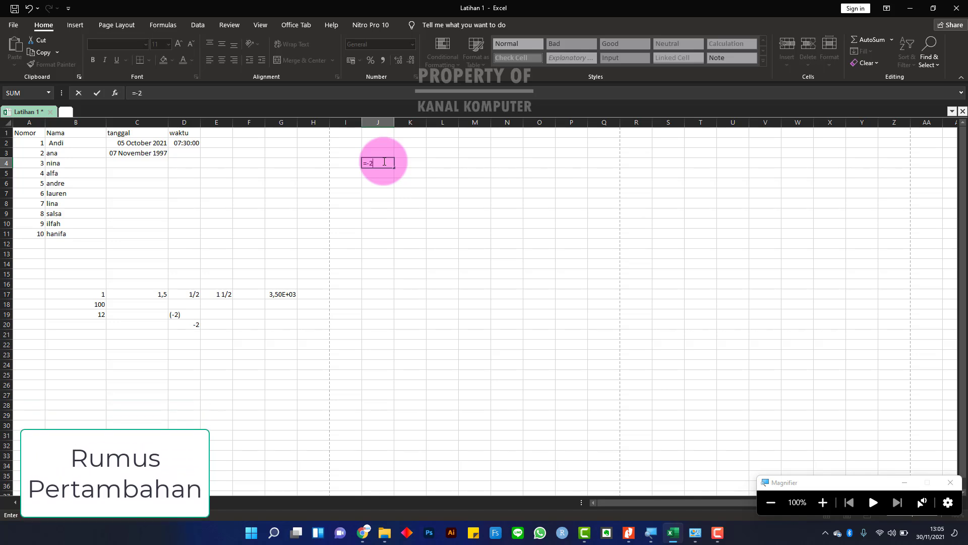
pyautogui.press('BackSpace')
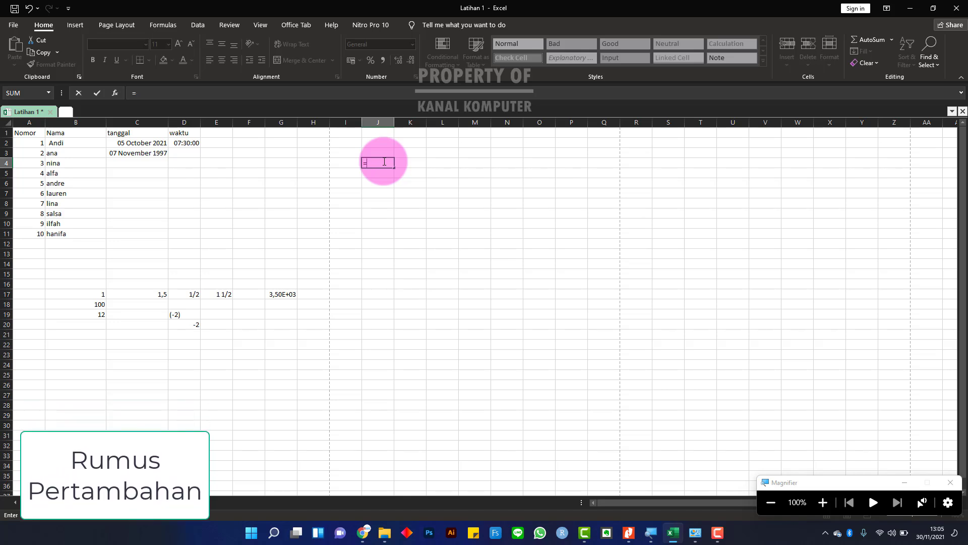
pyautogui.write('3+(-2')
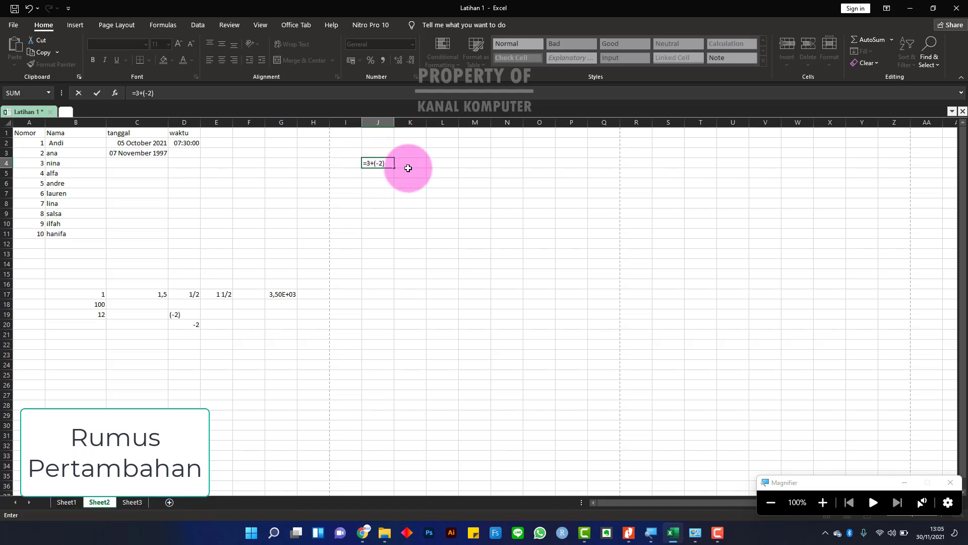
pyautogui.press('Return')
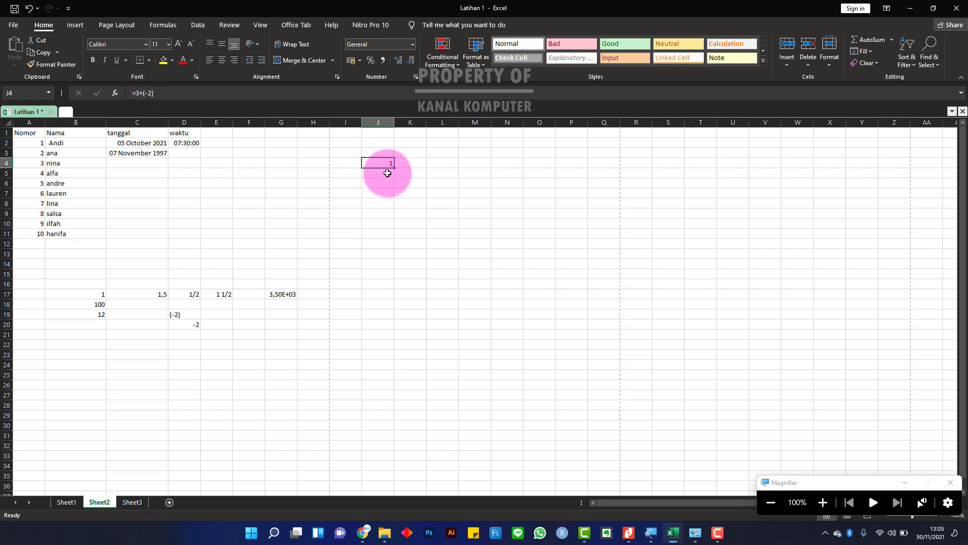
# Step: Replace the content of cell J4 with its own copied formula =3+(-2)
pyautogui.click(387, 173)
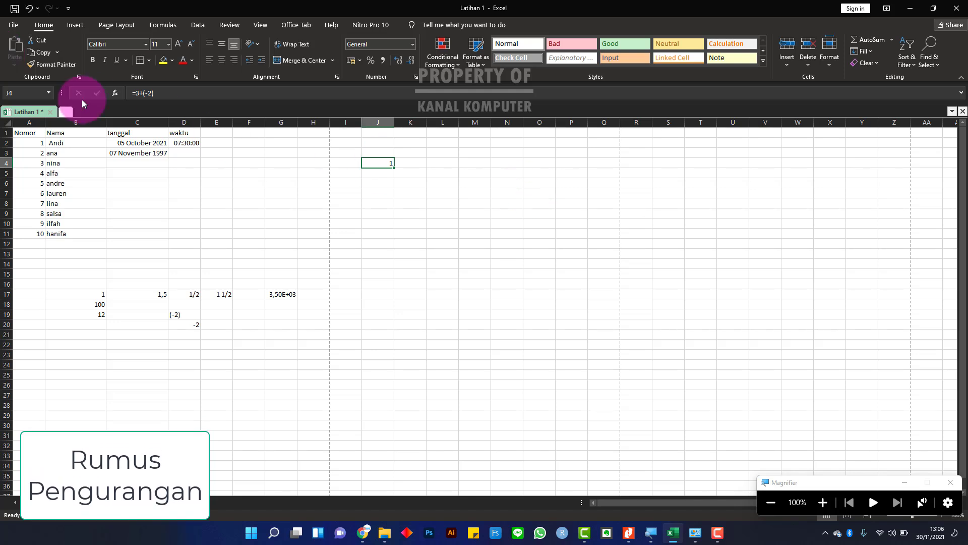
pyautogui.click(133, 93)
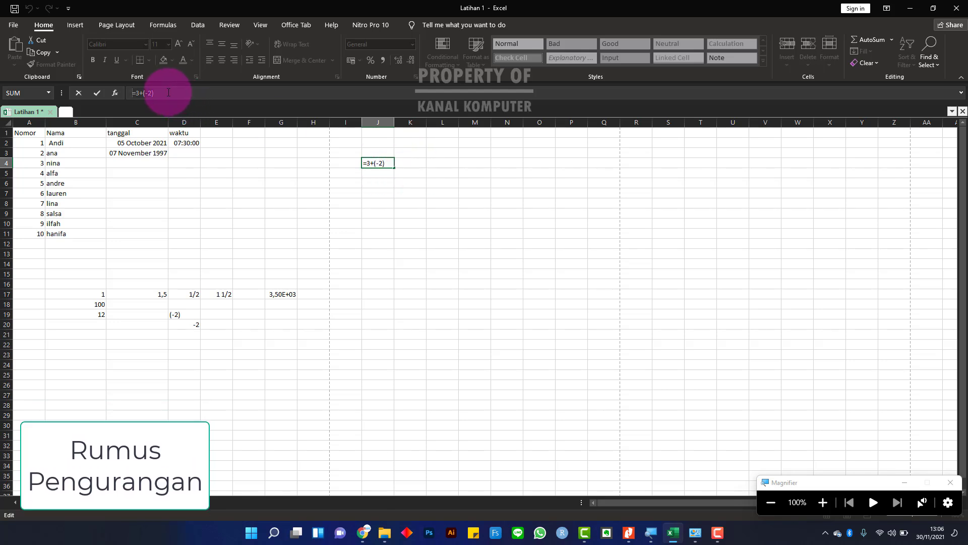
pyautogui.hotkey('ctrl', 'c')
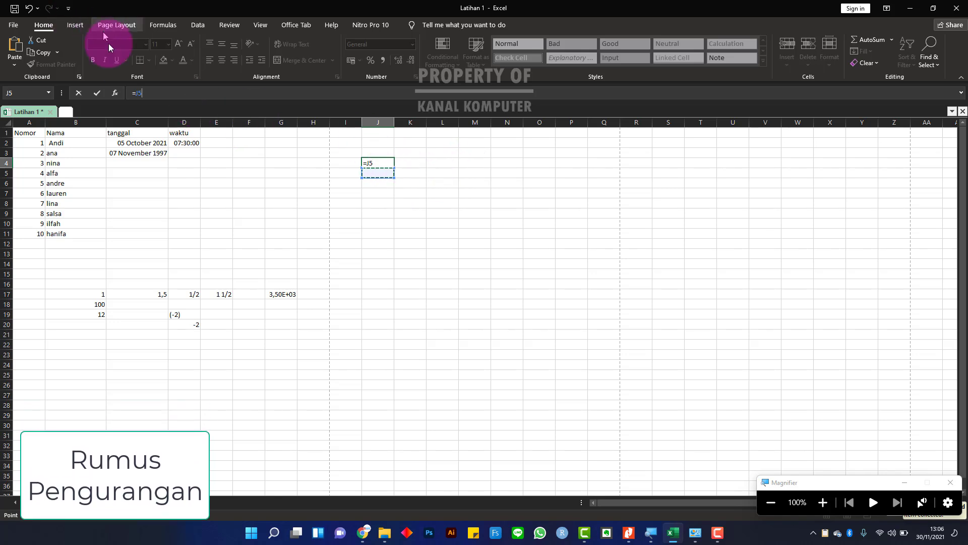
pyautogui.press('BackSpace')
pyautogui.press('BackSpace')
pyautogui.press('BackSpace')
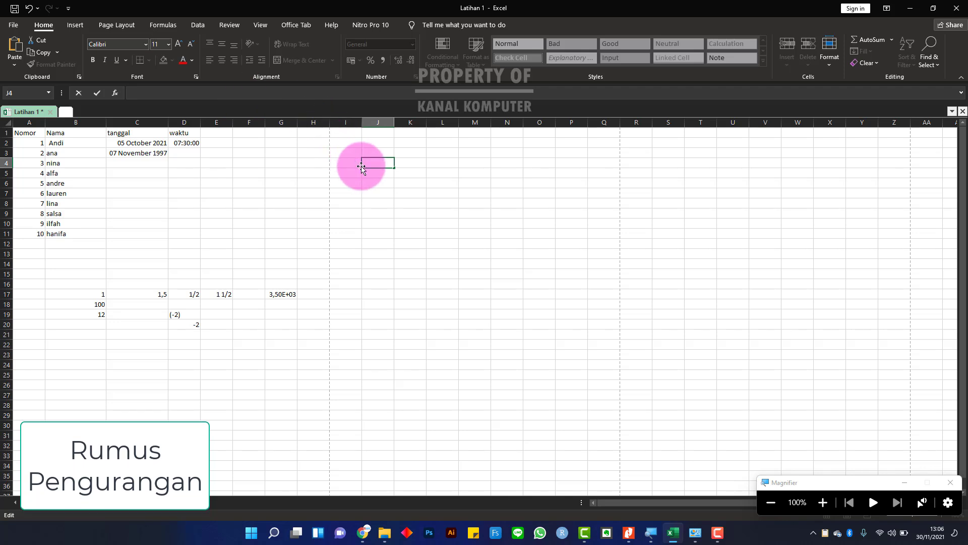
pyautogui.click(411, 161)
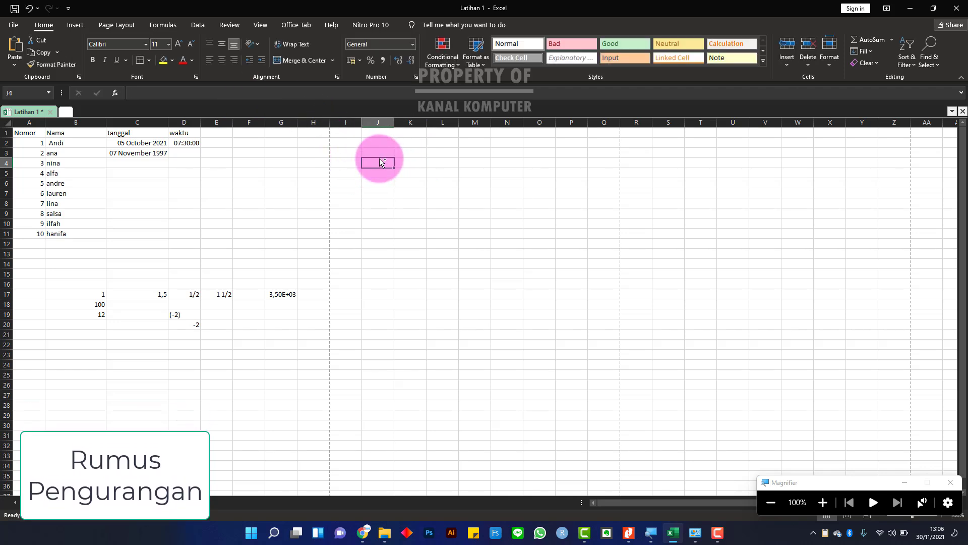
pyautogui.hotkey('ctrl', 'v')
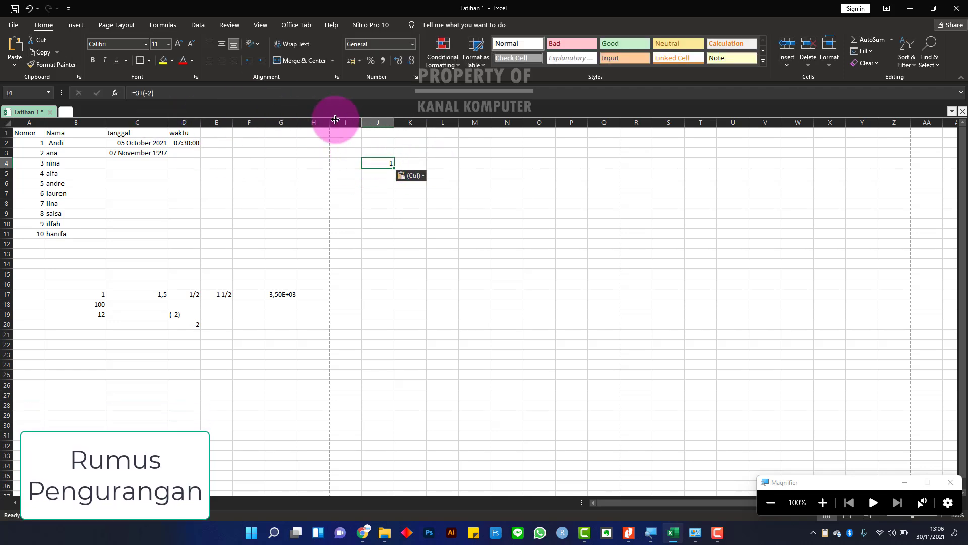
# Step: Enter the subtraction formula =3-(-2) in cell J5 and compare it with the addition formula in J4
pyautogui.click(375, 173)
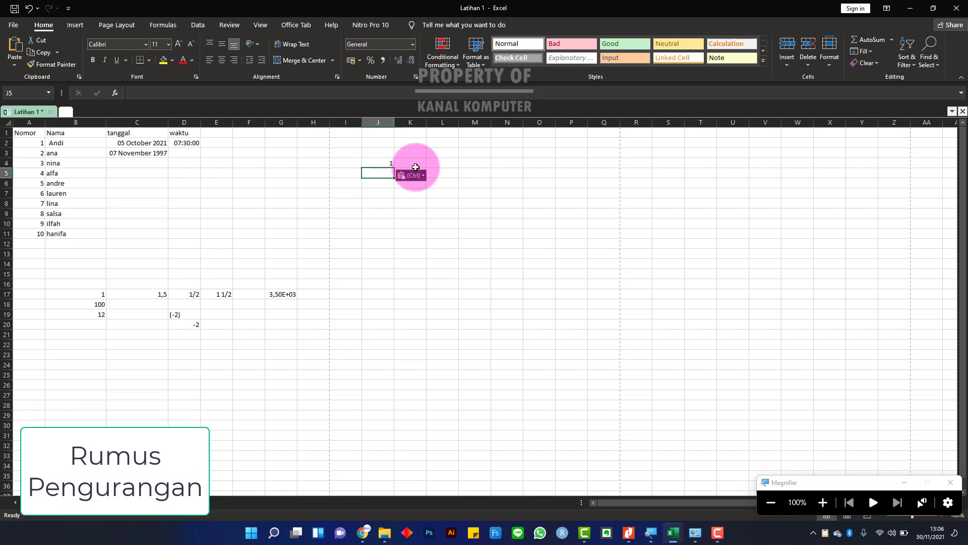
pyautogui.write('=')
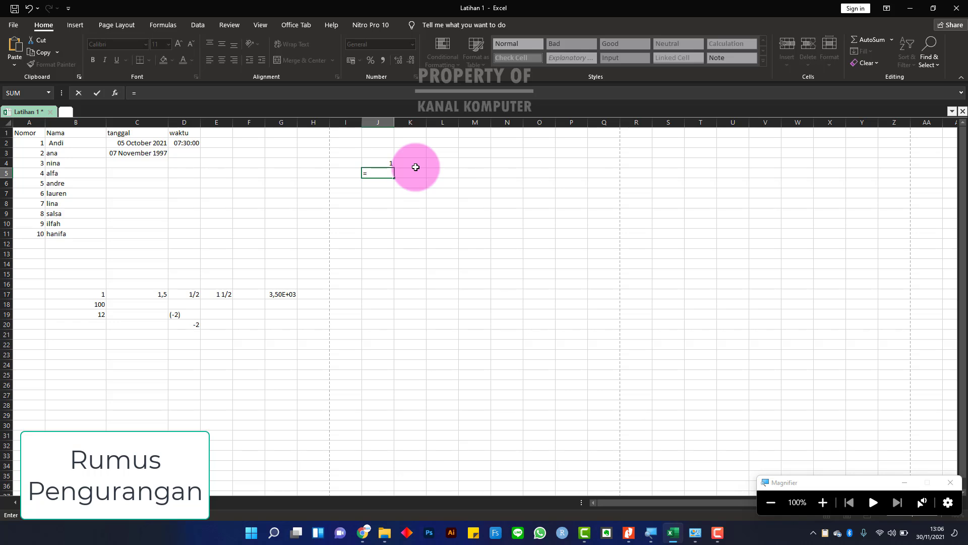
pyautogui.write('3-')
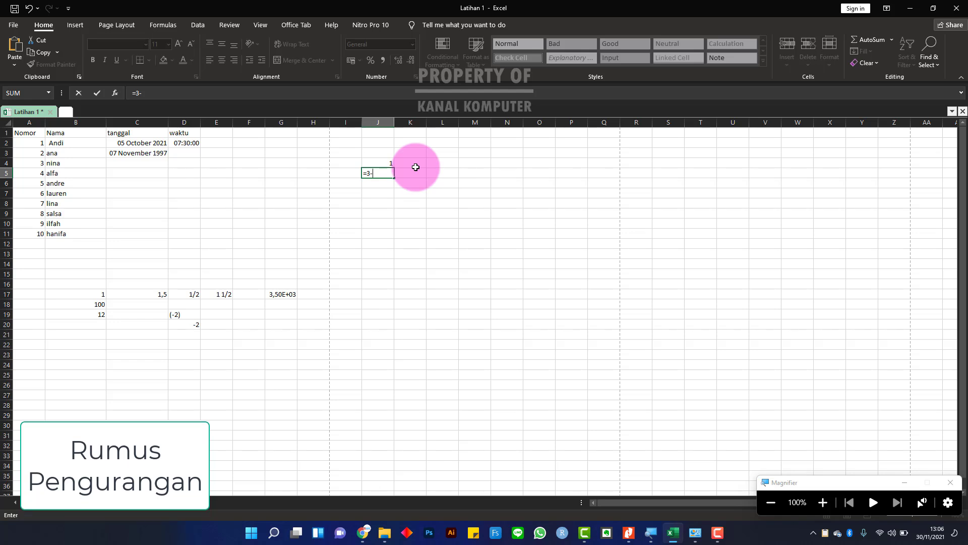
pyautogui.write('(')
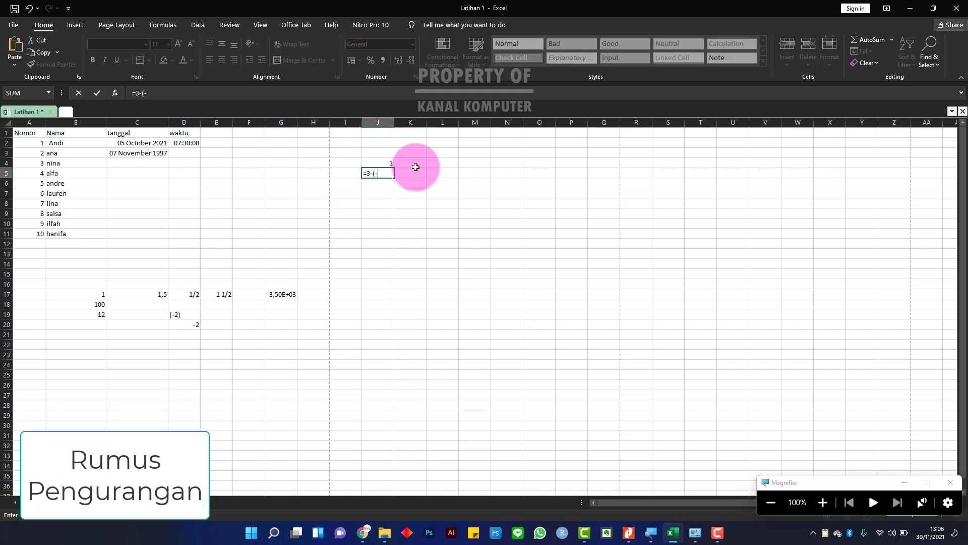
pyautogui.write('-2)')
pyautogui.press('Return')
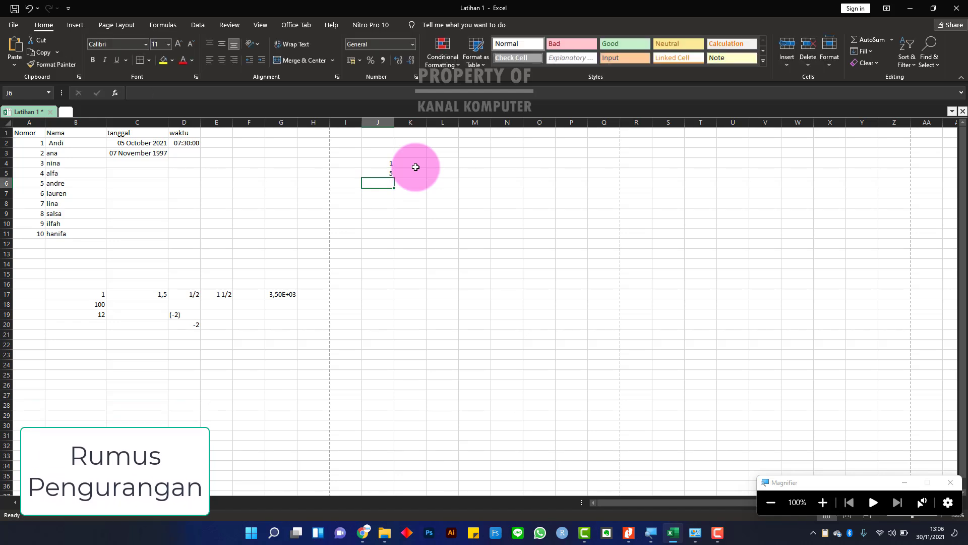
pyautogui.click(373, 173)
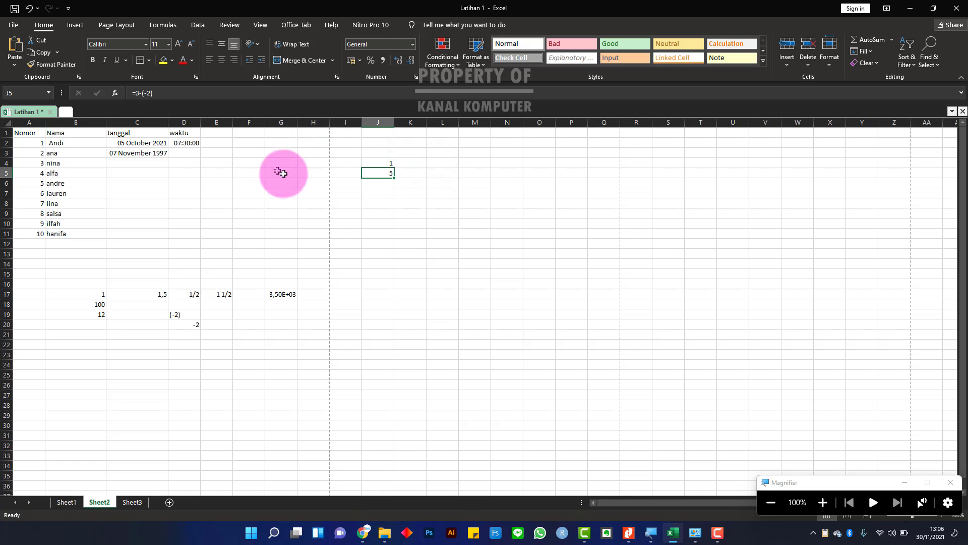
pyautogui.click(381, 163)
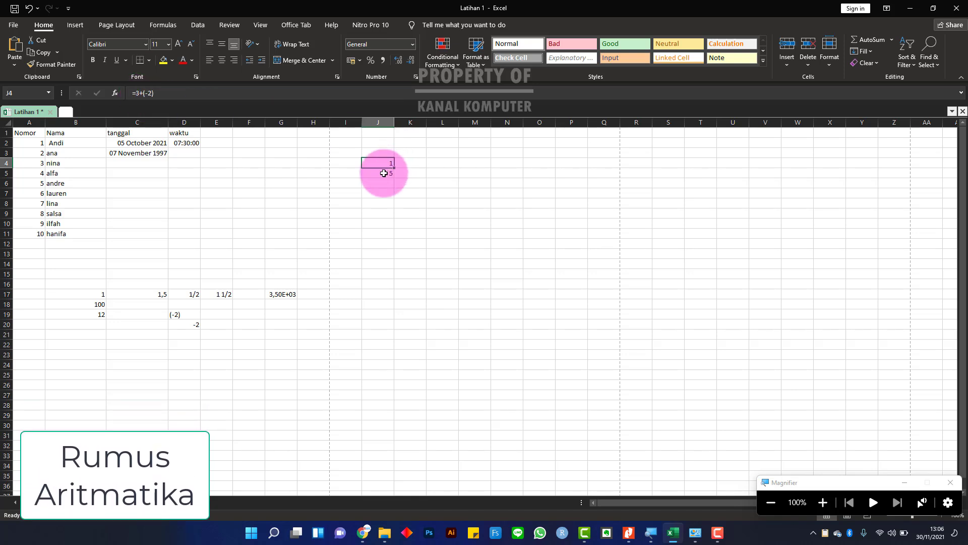
pyautogui.click(386, 172)
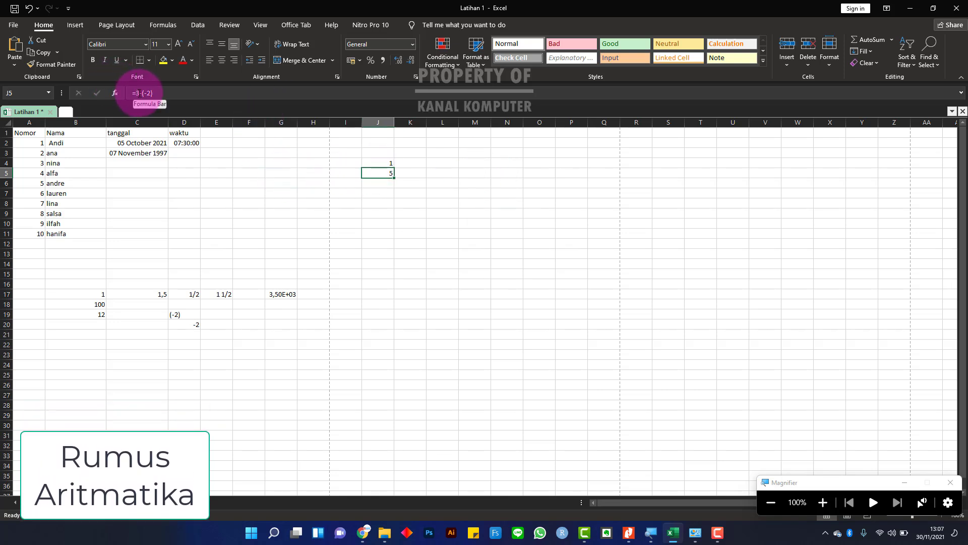
# Step: Enter the multiplication formula =3*(-2) in cell J6
pyautogui.click(383, 182)
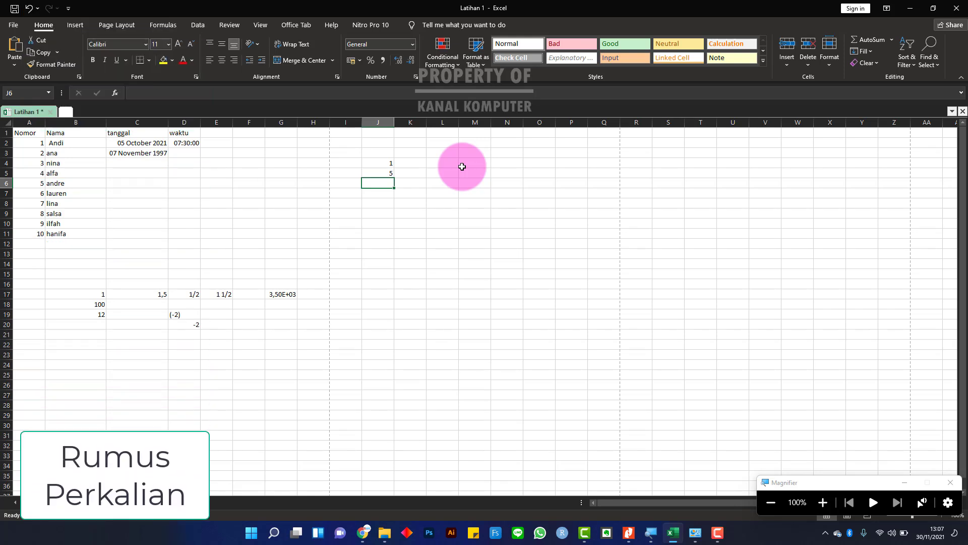
pyautogui.write('=')
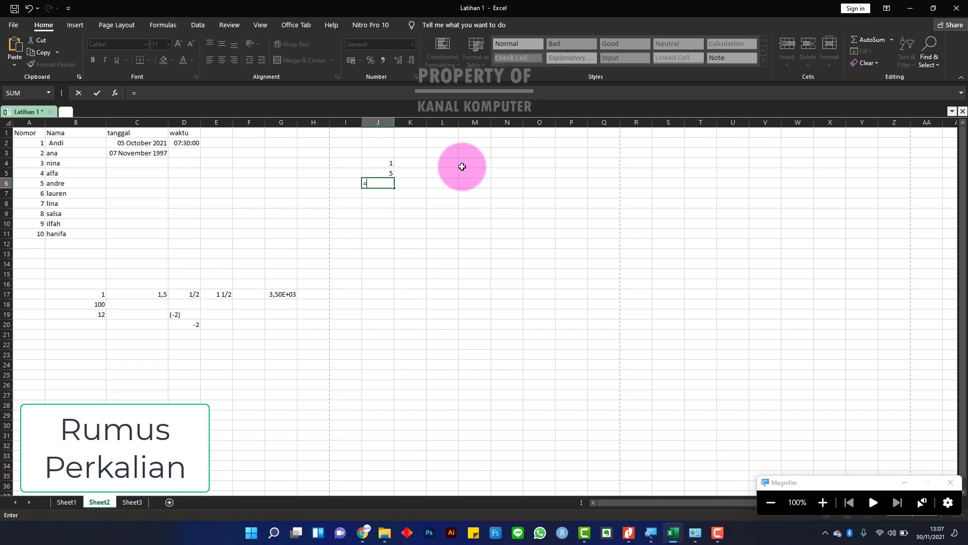
pyautogui.write('3*')
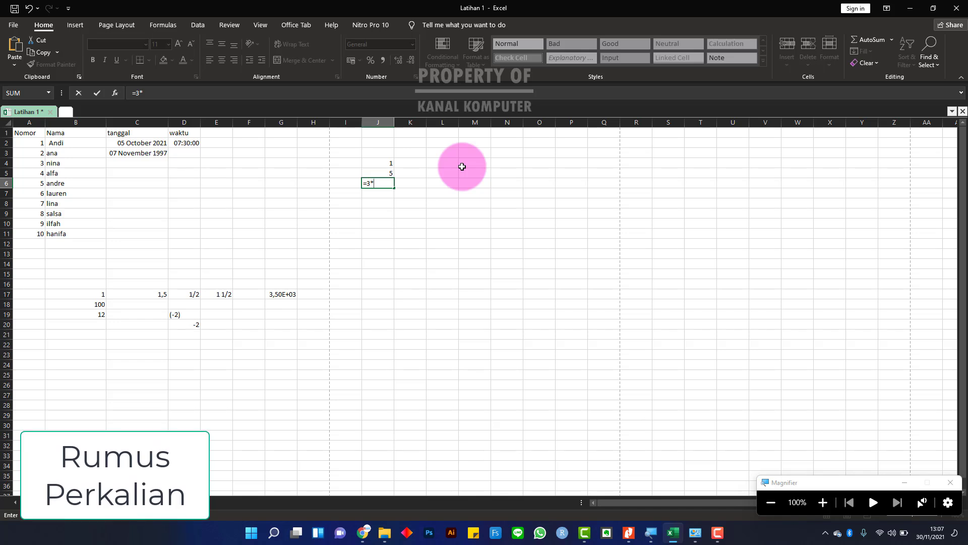
pyautogui.write('()')
pyautogui.press('Return')
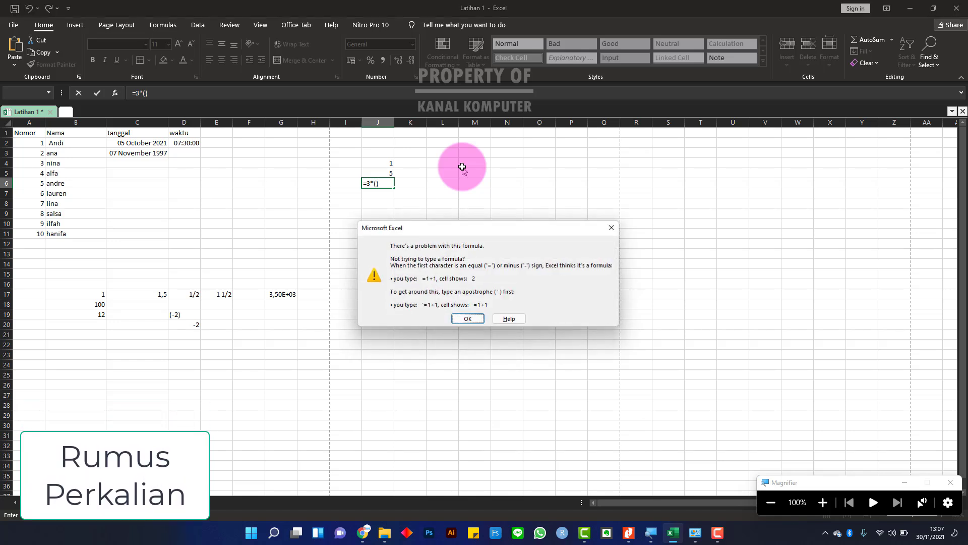
pyautogui.click(615, 226)
pyautogui.write('-2')
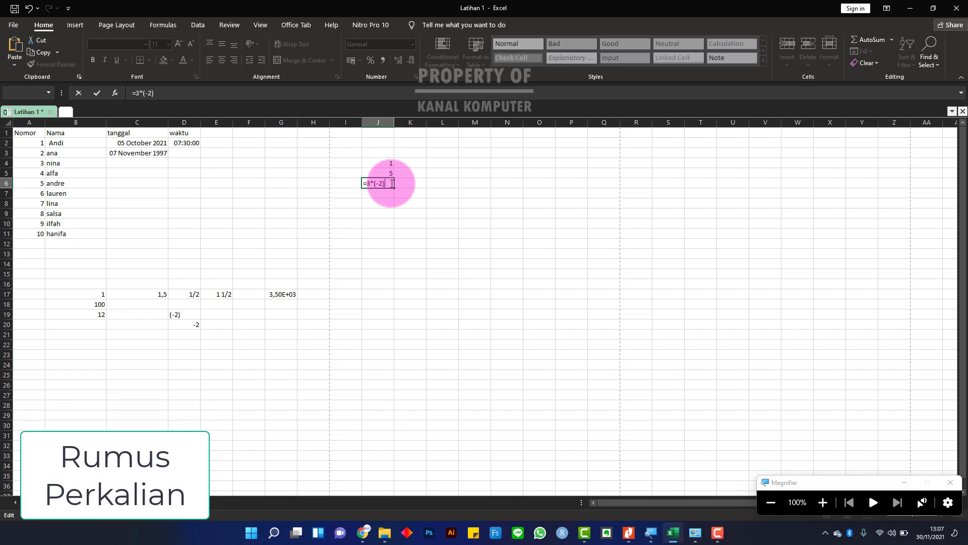
pyautogui.press('Return')
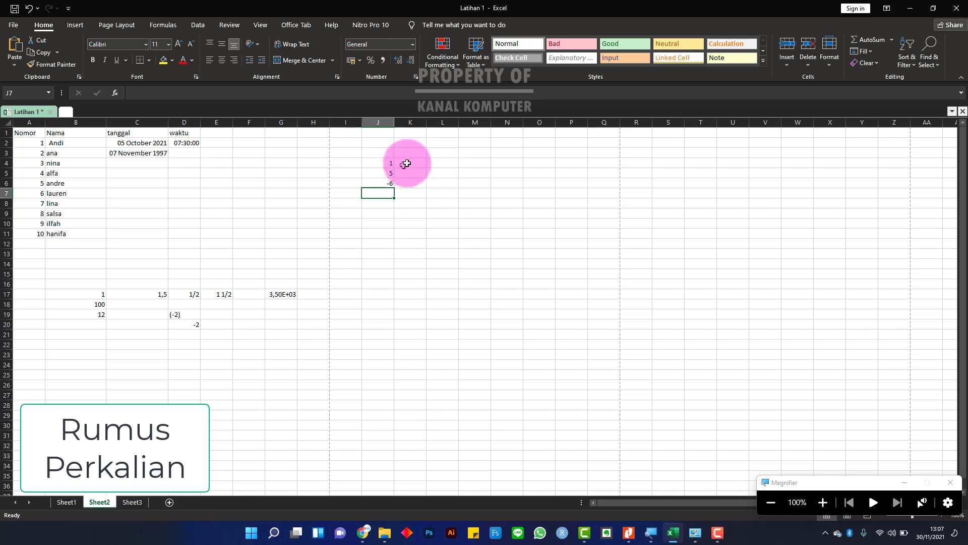
# Step: Enter the division formula =3/-2 in cell J7 and review the cell's stored formula
pyautogui.doubleClick(384, 192)
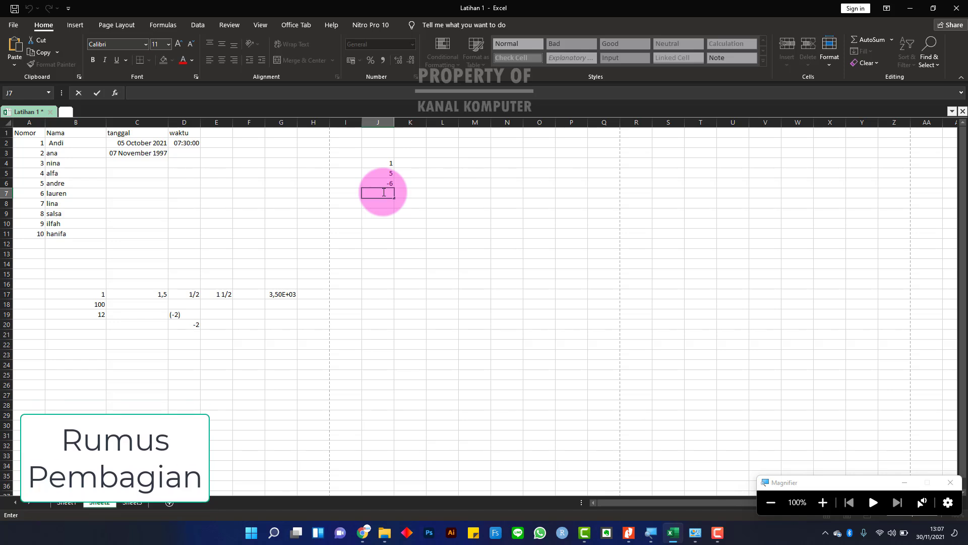
pyautogui.write('=')
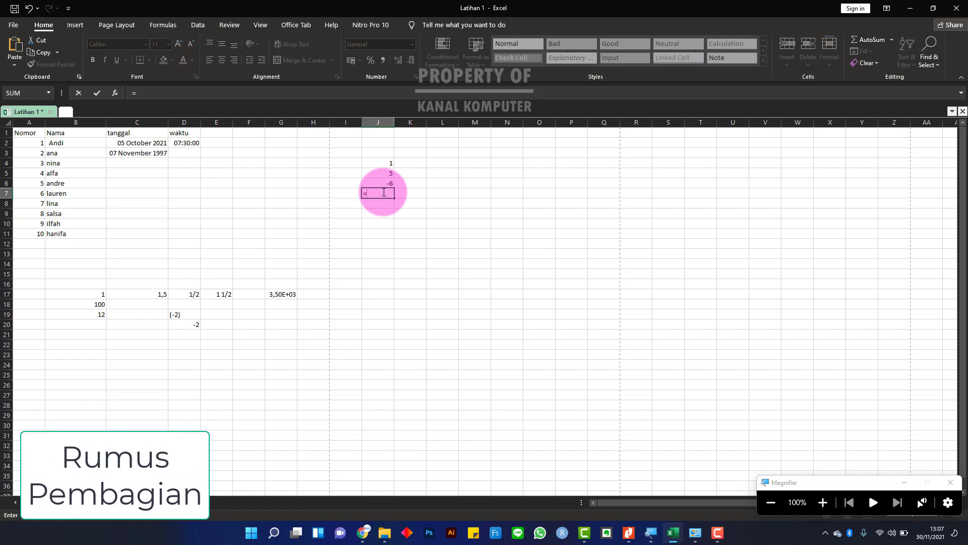
pyautogui.write('3')
pyautogui.write('2')
pyautogui.press('BackSpace')
pyautogui.write('-2')
pyautogui.press('Return')
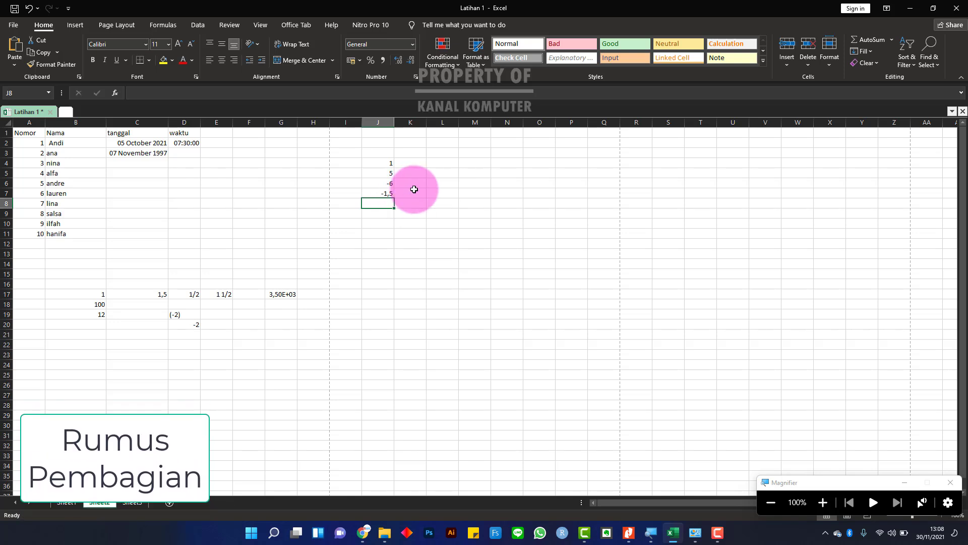
pyautogui.click(384, 192)
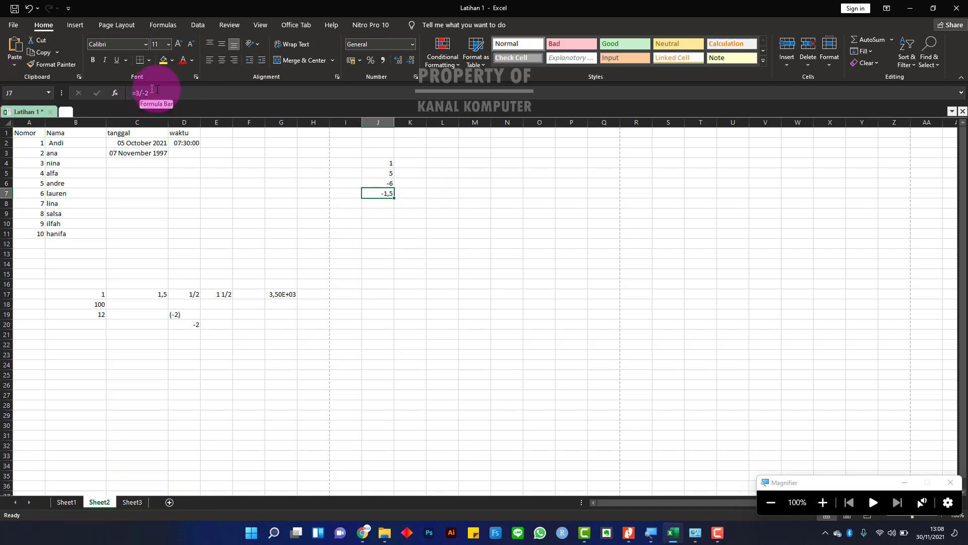
# Step: Enter the exponentiation formula =3^2 in cell J8 and reselect the cell to review its formula
pyautogui.click(379, 202)
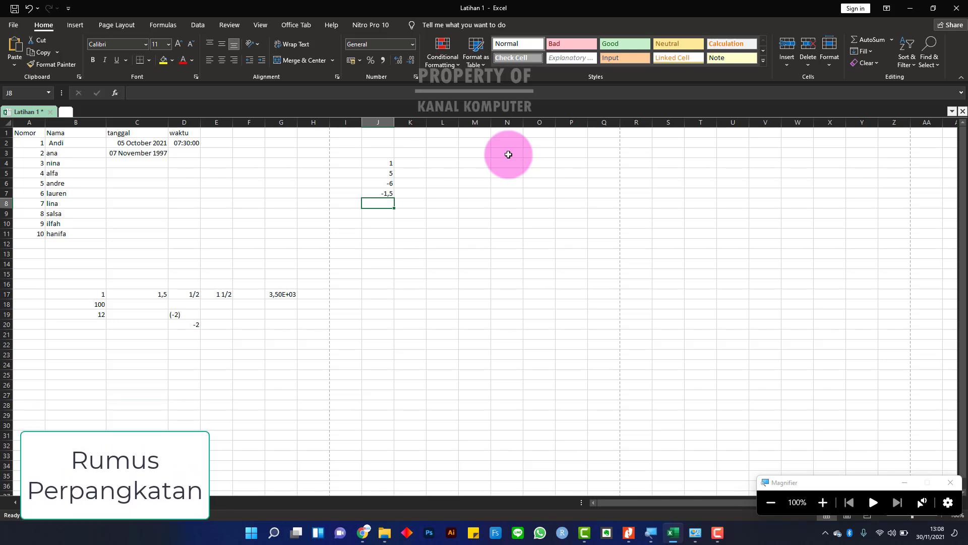
pyautogui.write('3')
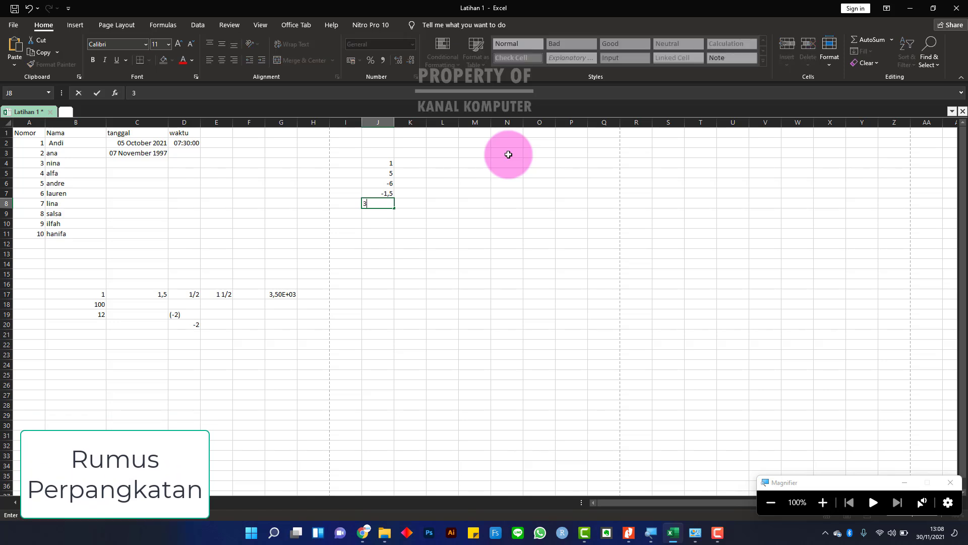
pyautogui.write('=3')
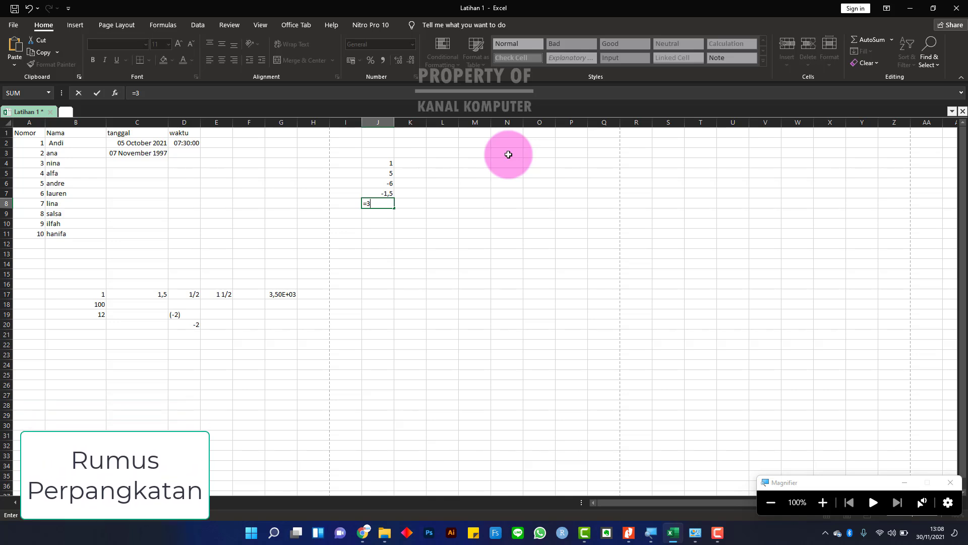
pyautogui.write('+')
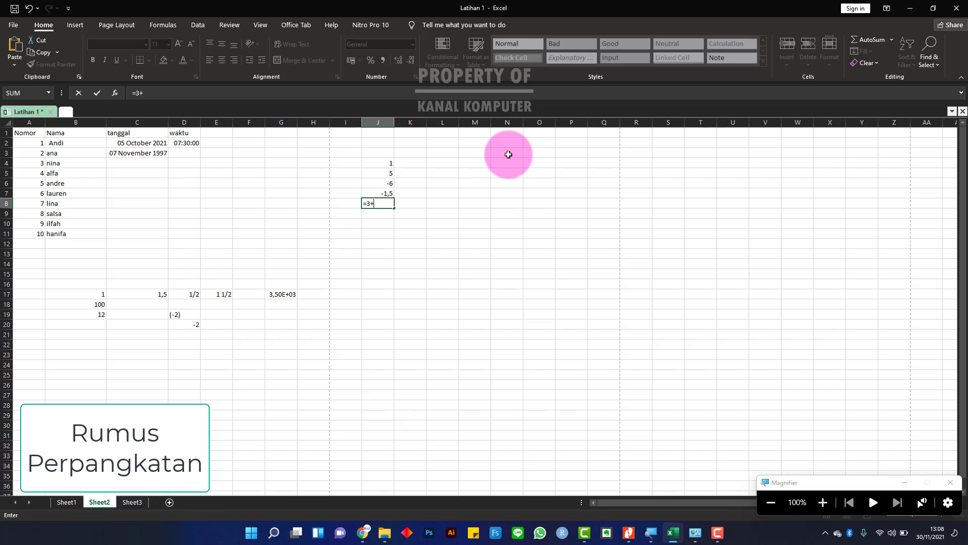
pyautogui.press('BackSpace')
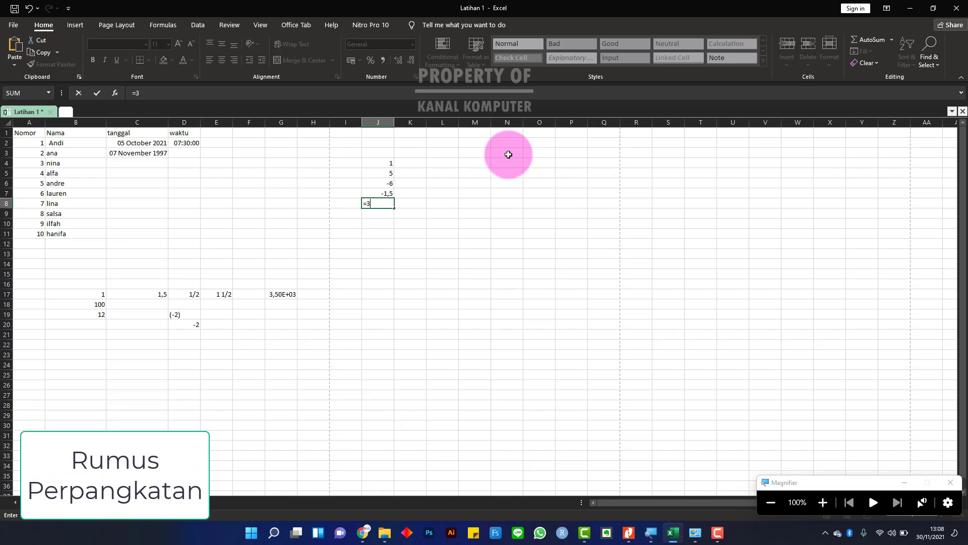
pyautogui.write('^')
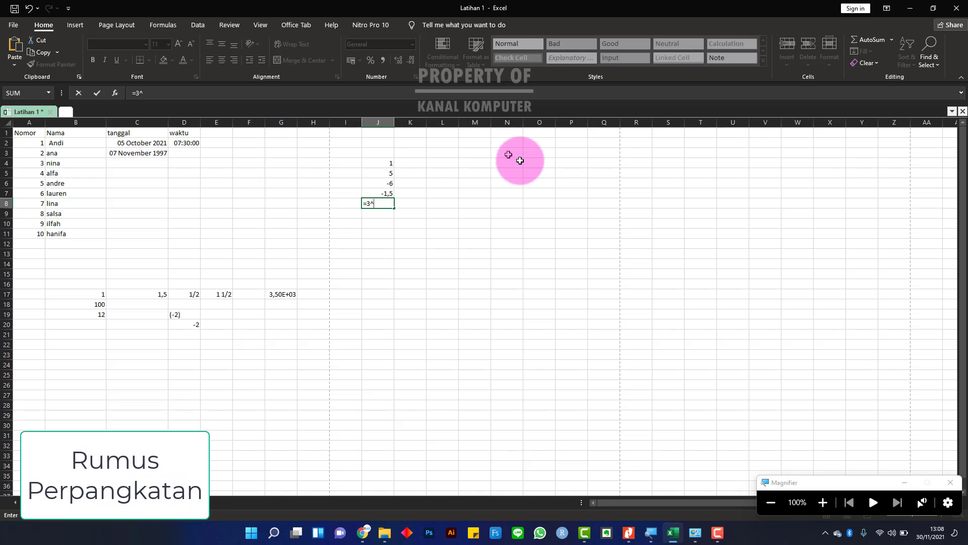
pyautogui.click(380, 204)
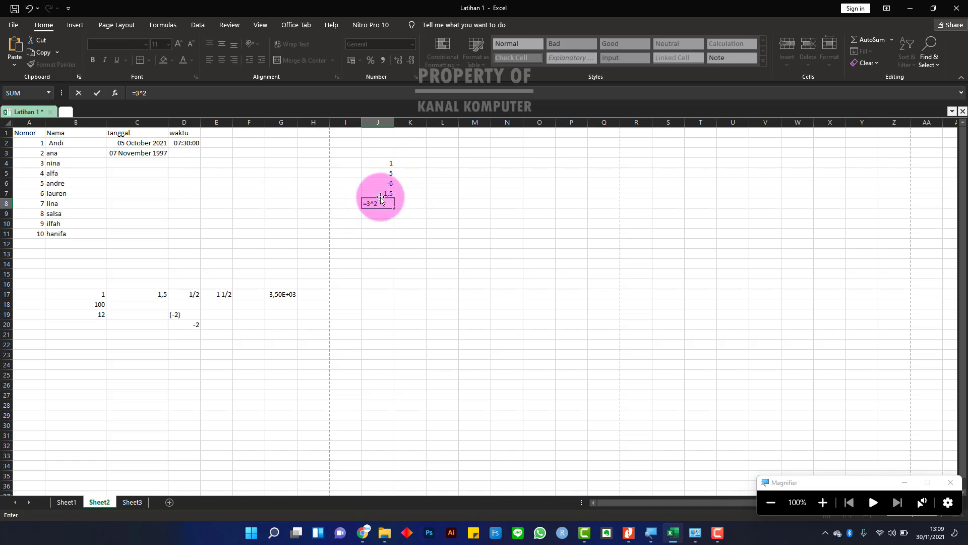
pyautogui.press('Return')
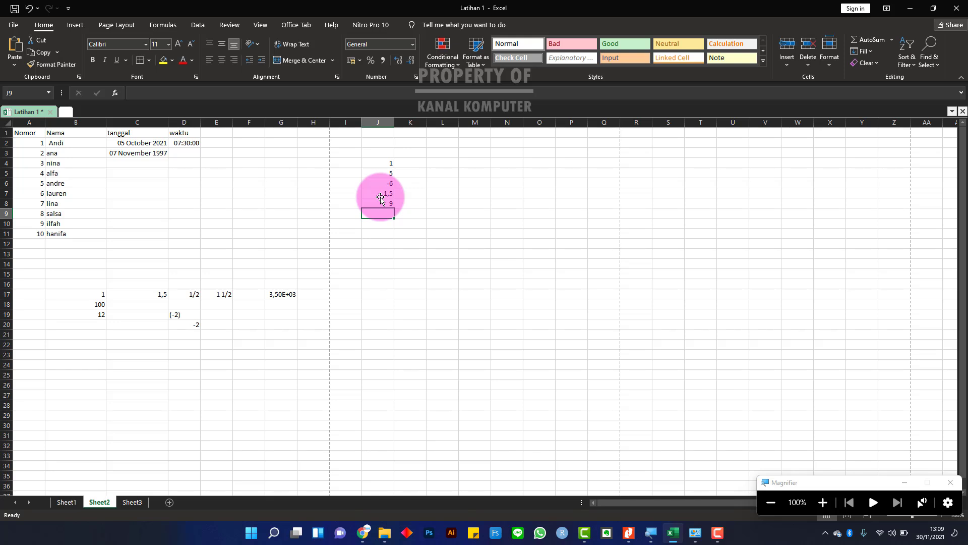
pyautogui.click(381, 201)
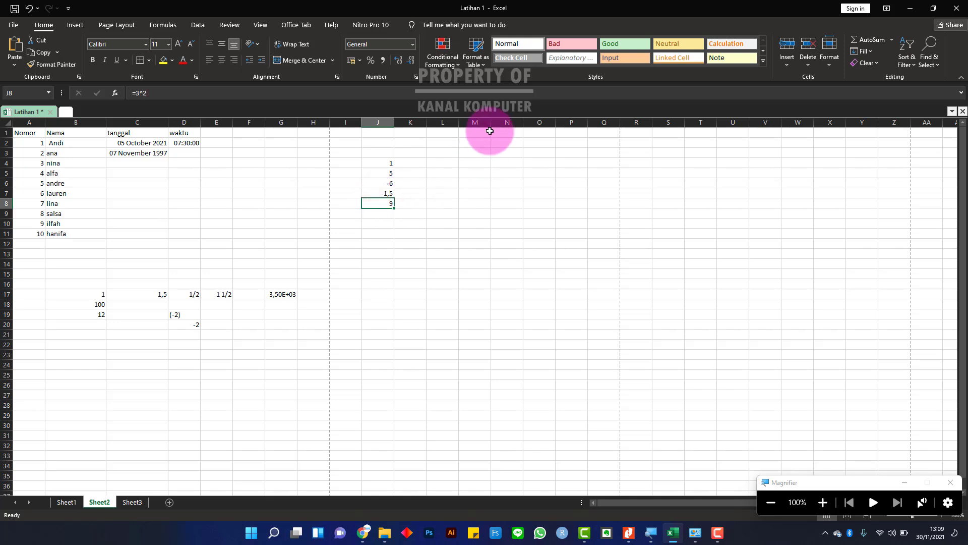